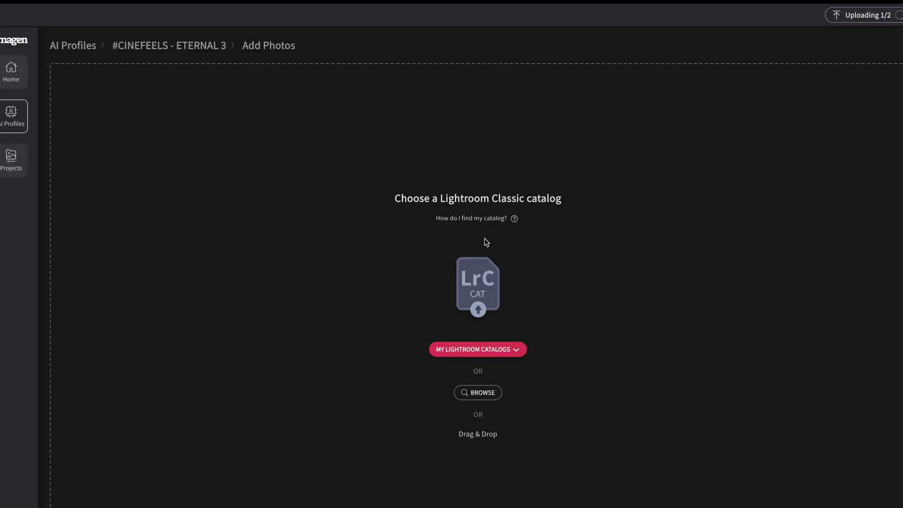
# Add photos from the Wedding Photos - Imagen Ai demo, Luana_Street_Beach_Quarteira and Sheree_Vilamoura Lightroom catalogs to the #CINEFEELS - ETERNAL 3 profile.
pyautogui.click(496, 351)
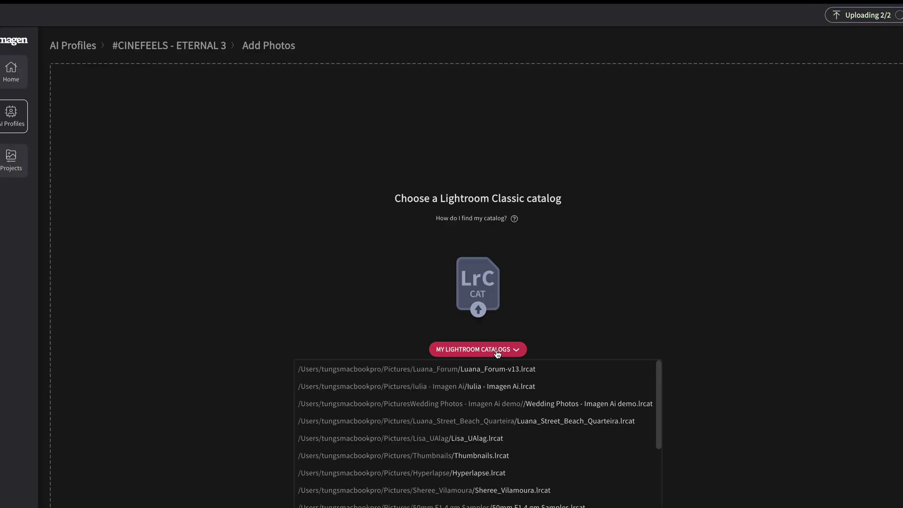
pyautogui.click(433, 403)
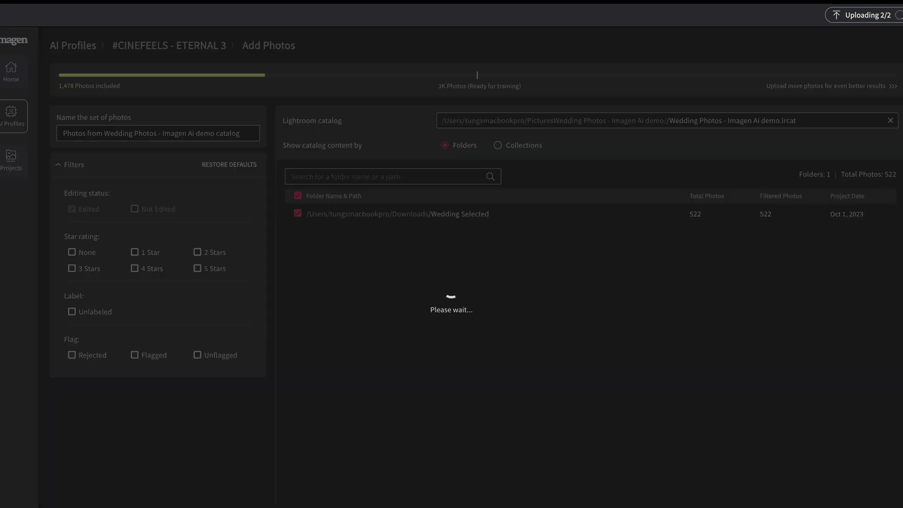
pyautogui.click(467, 347)
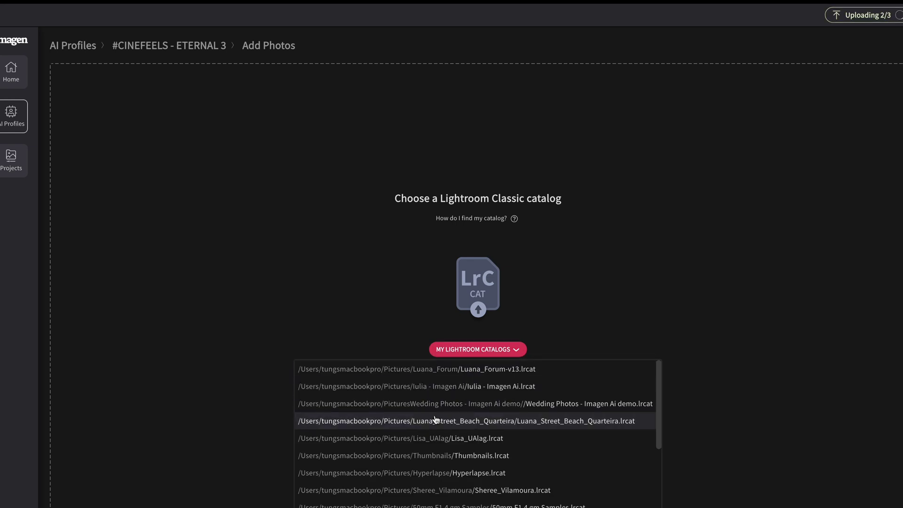
pyautogui.click(433, 421)
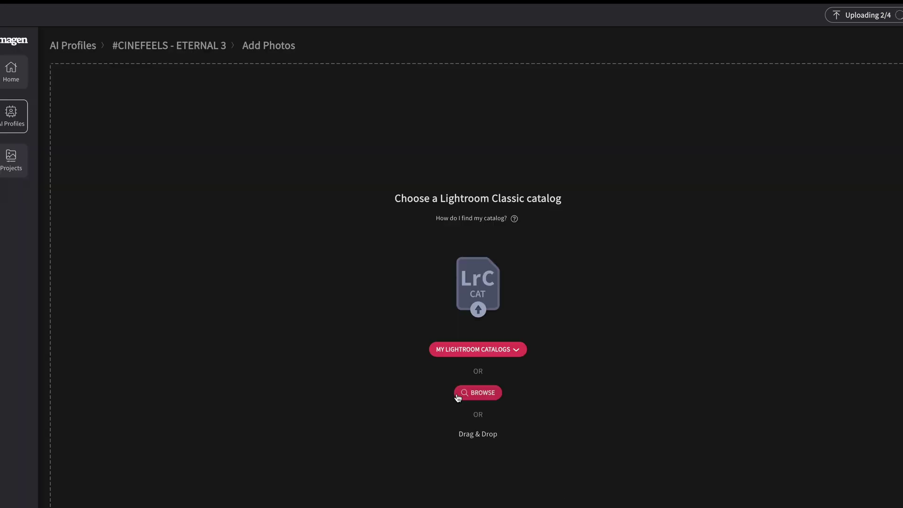
pyautogui.click(505, 350)
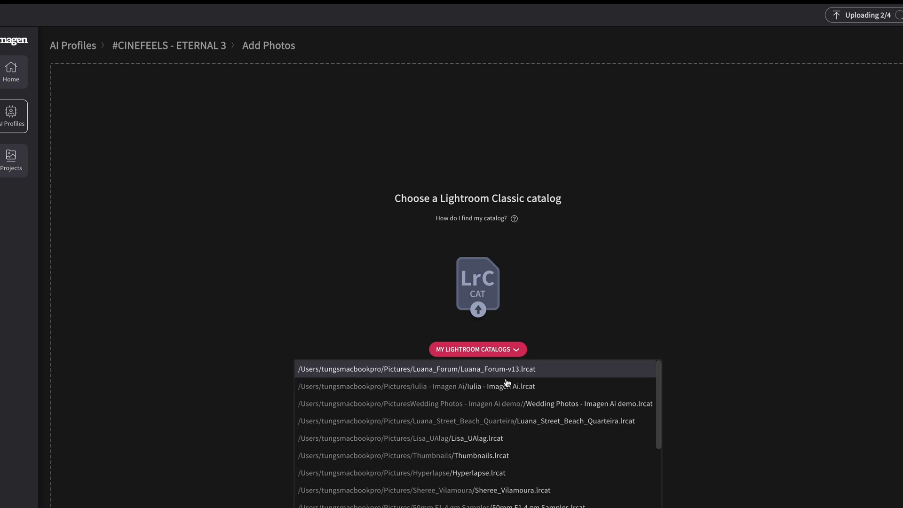
pyautogui.click(459, 444)
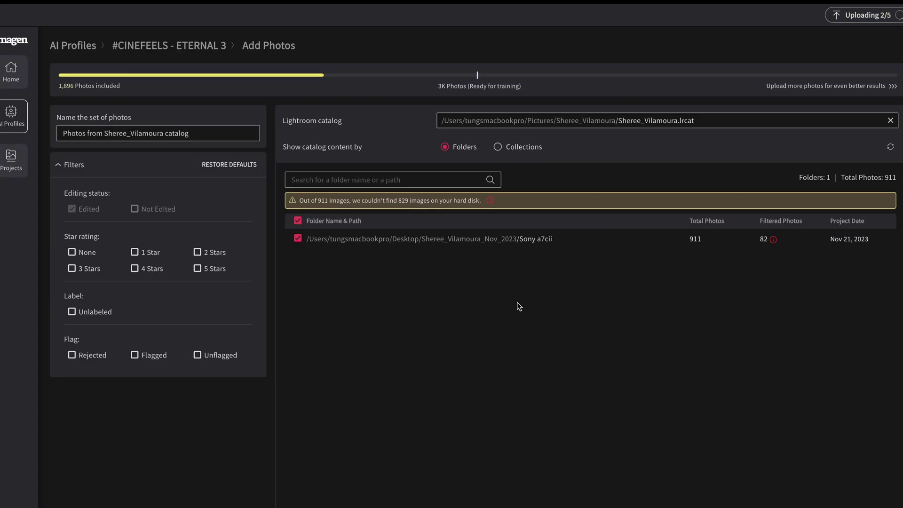
# Examine the upload queue for the photo sets added to the profile and their progress.
pyautogui.scroll(-1, 743, 136)
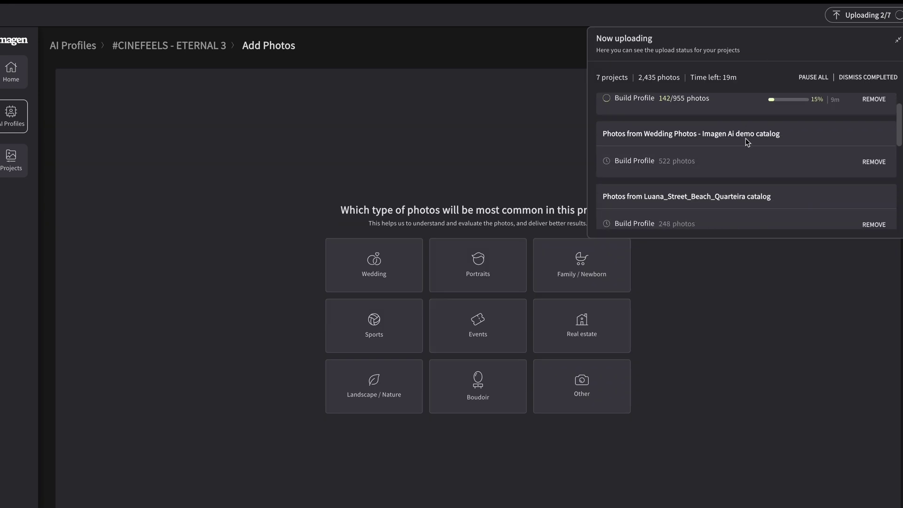
pyautogui.scroll(-1, 746, 139)
pyautogui.scroll(-5, 745, 139)
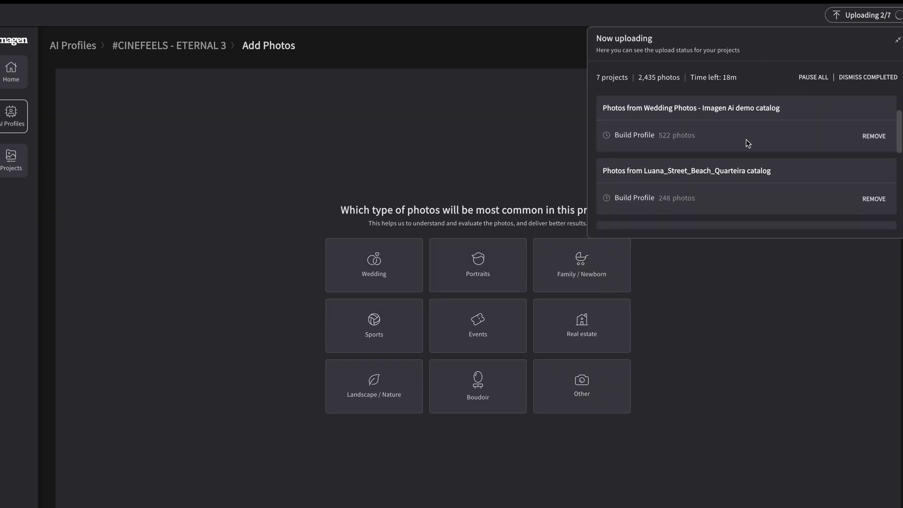
pyautogui.scroll(6, 747, 142)
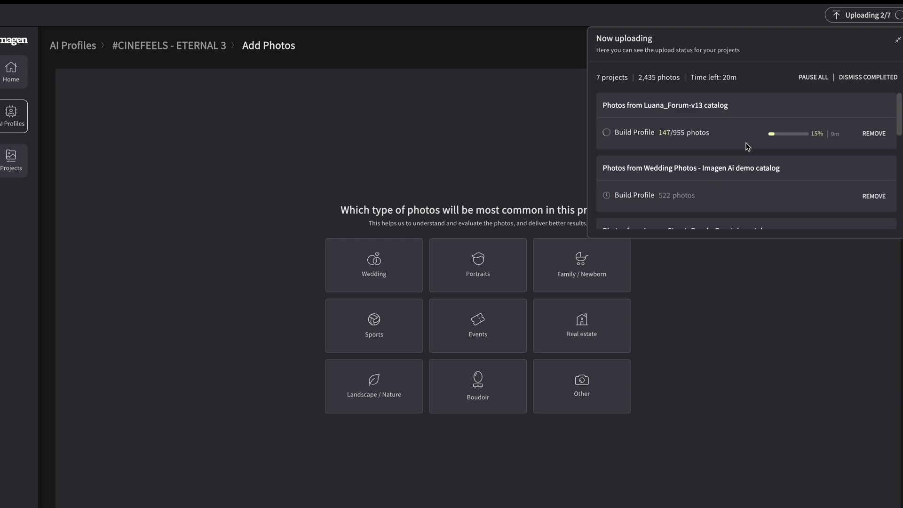
# Upload the final edits of the Fujfiilm XT5 project.
pyautogui.click(523, 115)
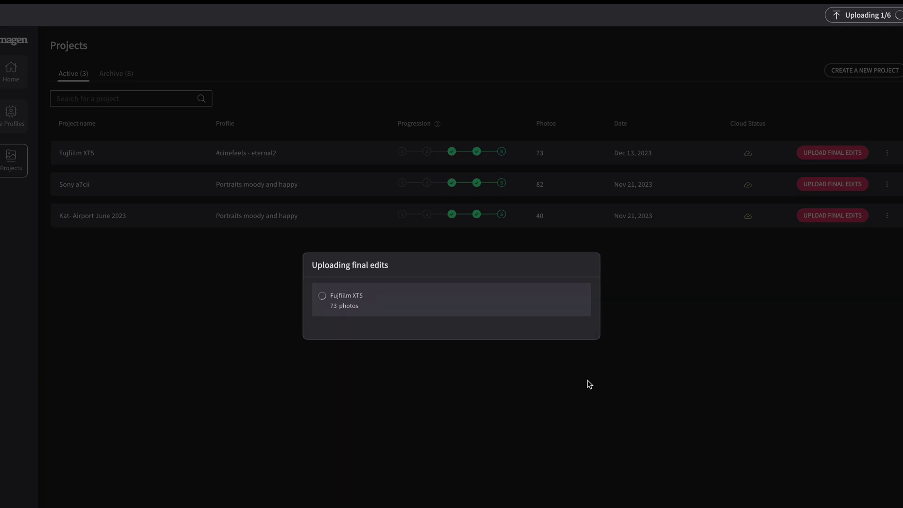
pyautogui.click(575, 344)
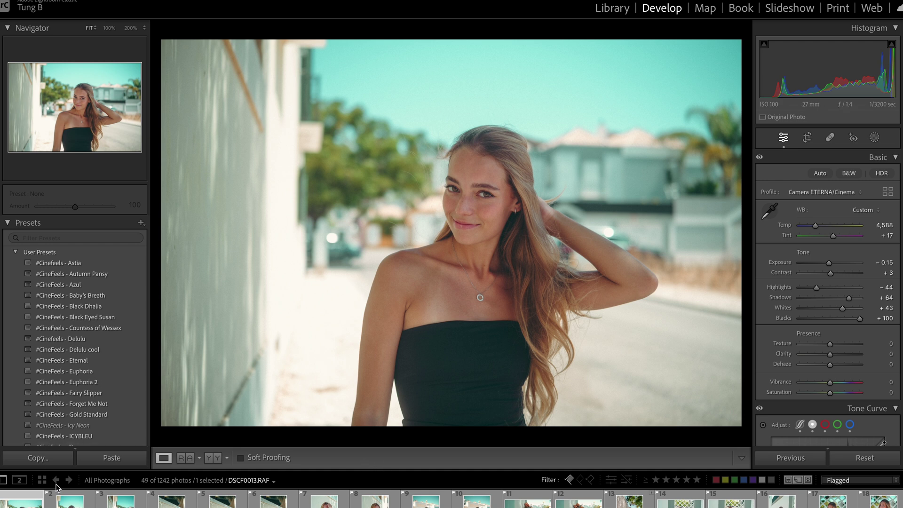
# In Lightroom Classic, open photo DSCF0029.RAF and set its exposure to -0.10.
pyautogui.click(120, 501)
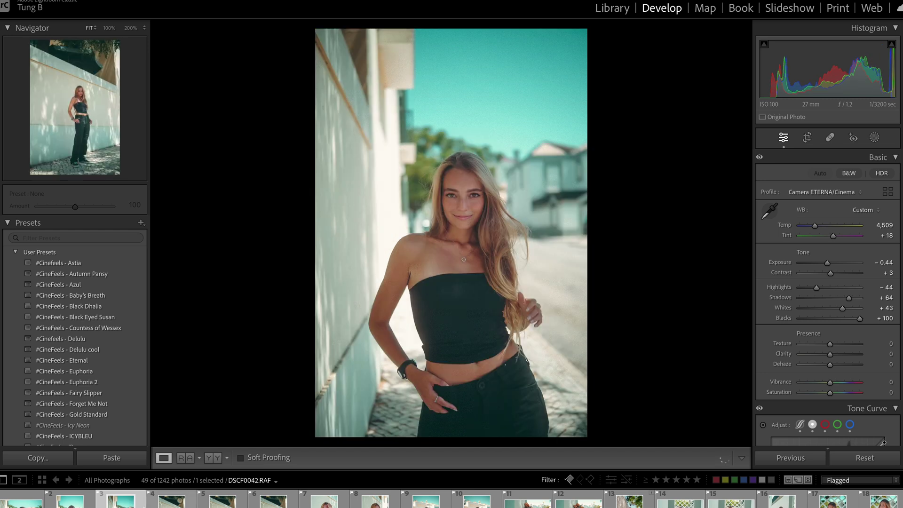
pyautogui.moveTo(827, 263); pyautogui.dragTo(830, 266)
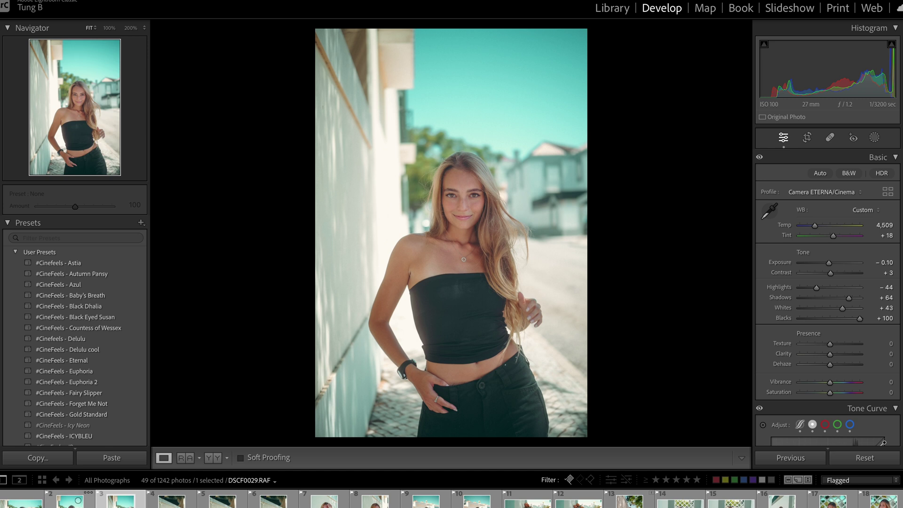
# Open portrait DSCF0066.RAF with the hand on the head and set its exposure to +0.05.
pyautogui.click(71, 501)
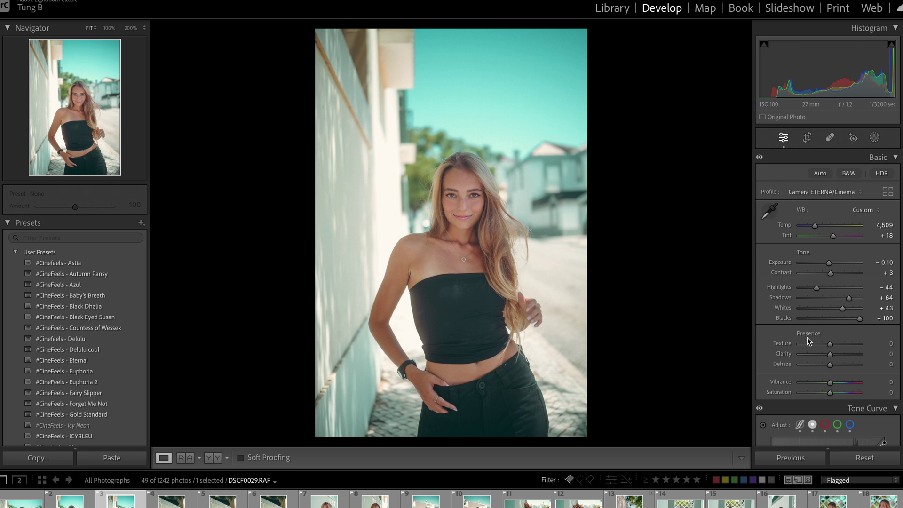
pyautogui.click(187, 503)
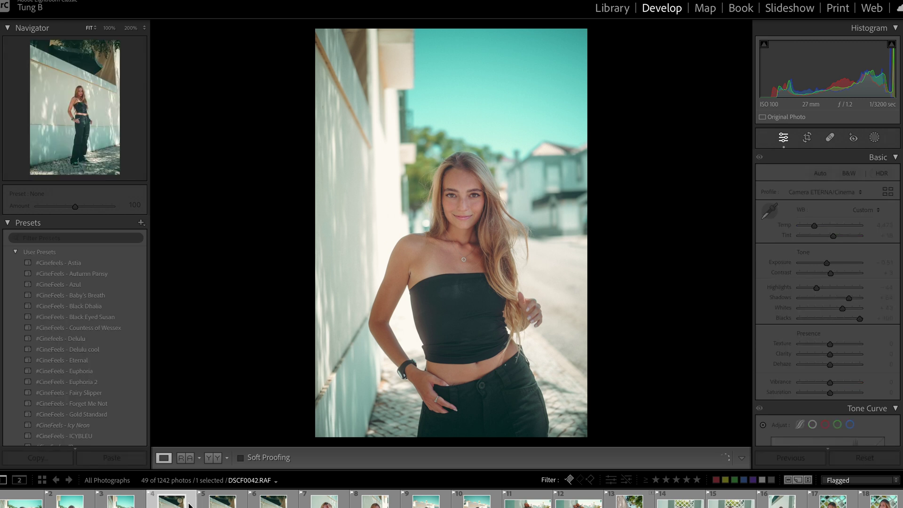
pyautogui.click(263, 496)
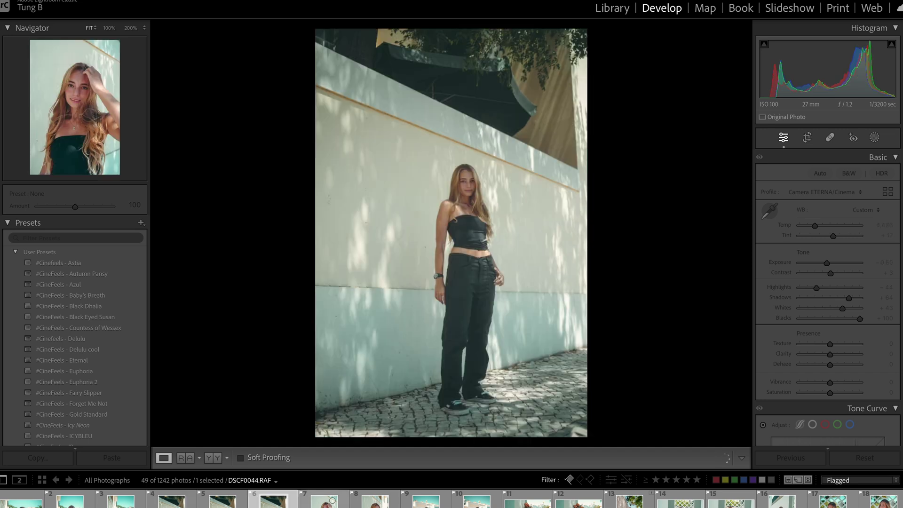
pyautogui.click(331, 500)
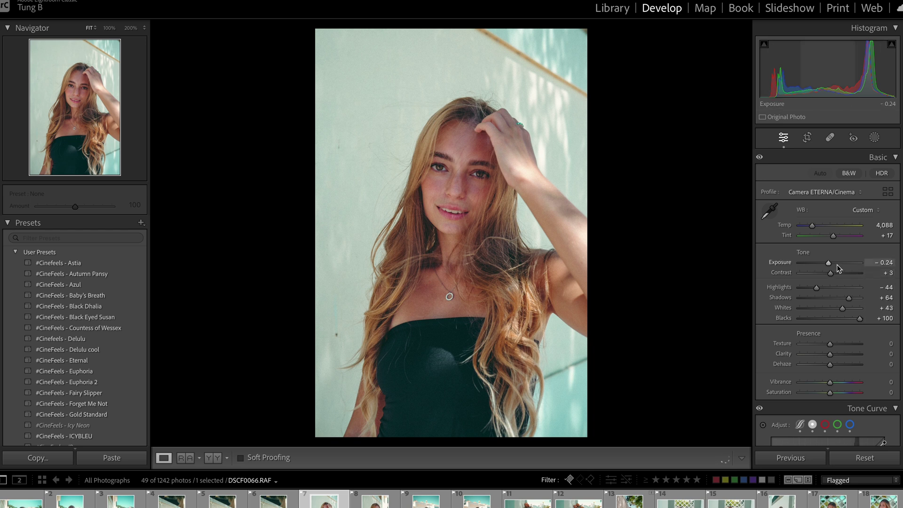
pyautogui.doubleClick(832, 263)
pyautogui.moveTo(832, 264); pyautogui.dragTo(836, 265)
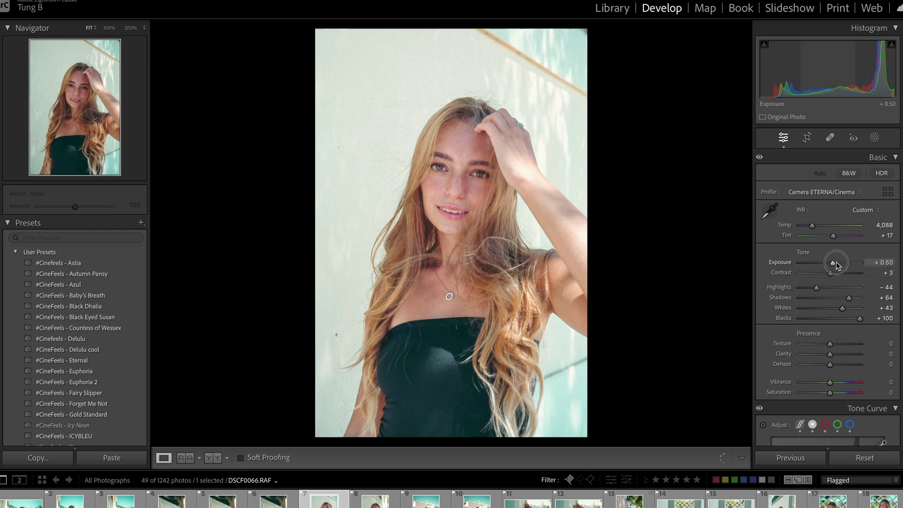
# Examine the remaining flagged photos of the shoot for consistent exposure and colour.
pyautogui.press('Right')
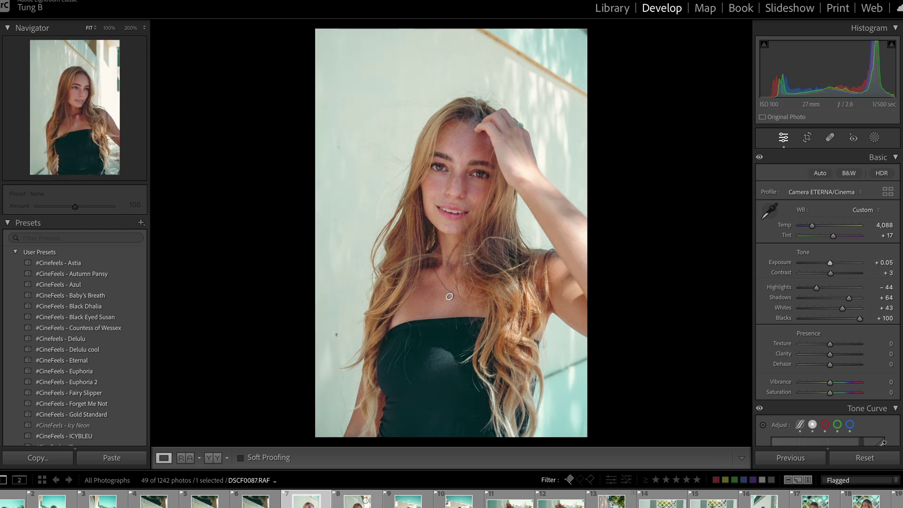
pyautogui.press('Right')
pyautogui.press('Right')
pyautogui.press('Right')
pyautogui.press('Right')
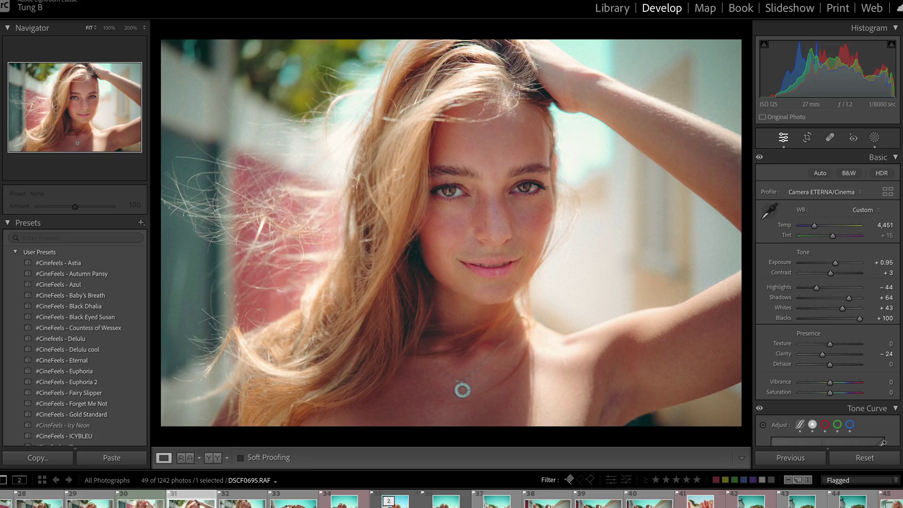
pyautogui.scroll(5, 451, 499)
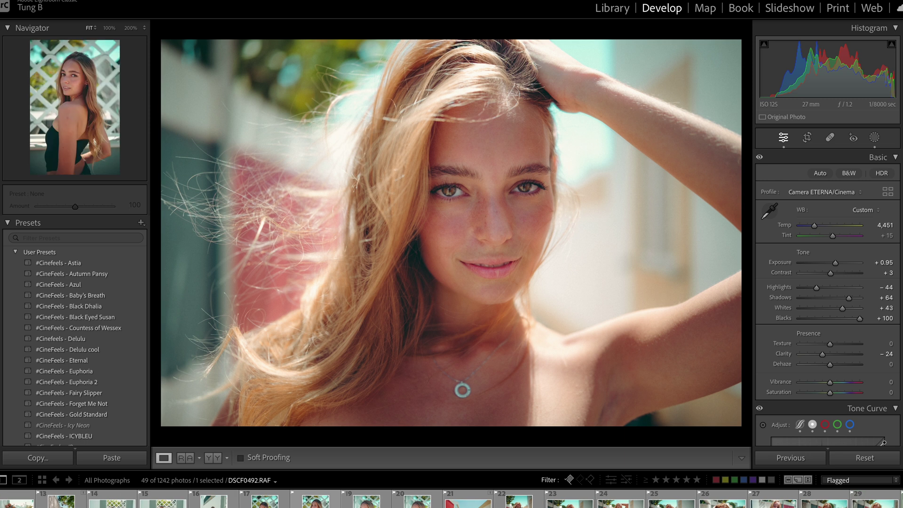
pyautogui.scroll(-2, 339, 497)
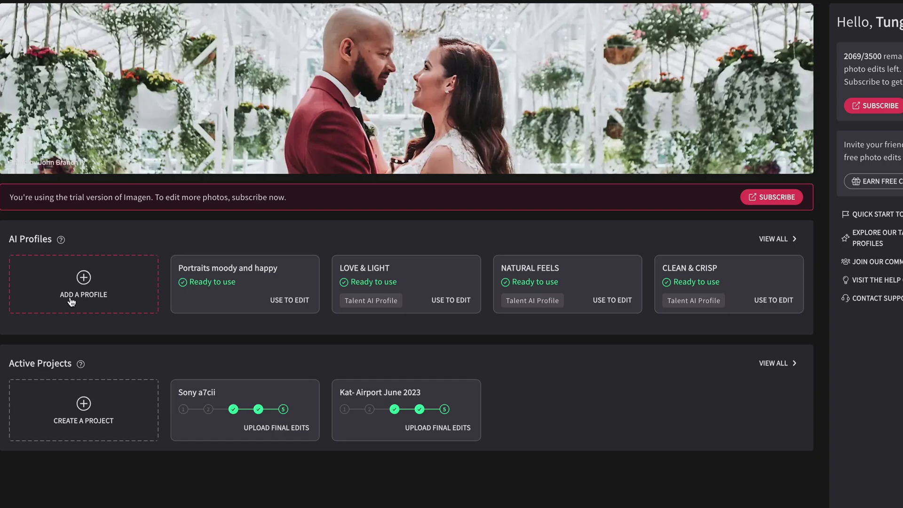
# In Imagen, start a Lite AI profile named "Iamtongue - Cinfeels" and look through the available #CineFeels presets.
pyautogui.click(71, 302)
pyautogui.click(206, 278)
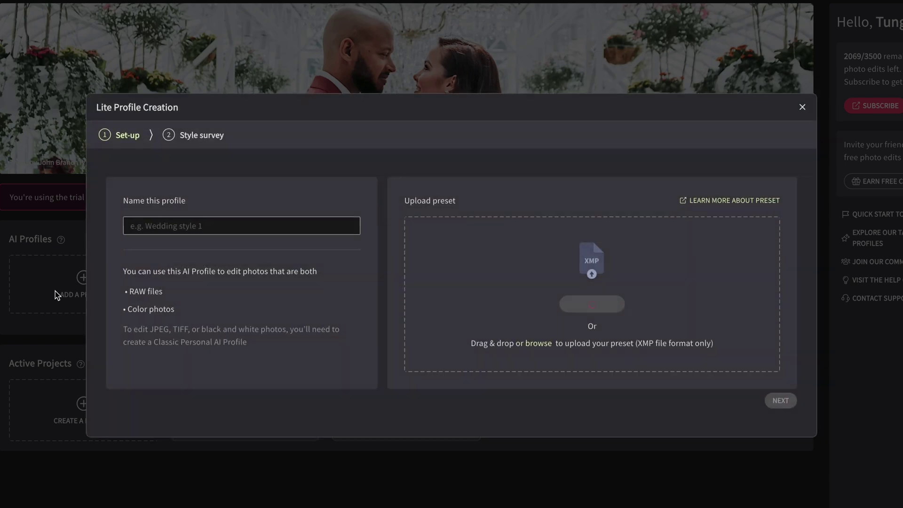
pyautogui.click(216, 226)
pyautogui.write('Iamtongue - Cinfeels')
pyautogui.click(591, 304)
pyautogui.scroll(-2, 606, 372)
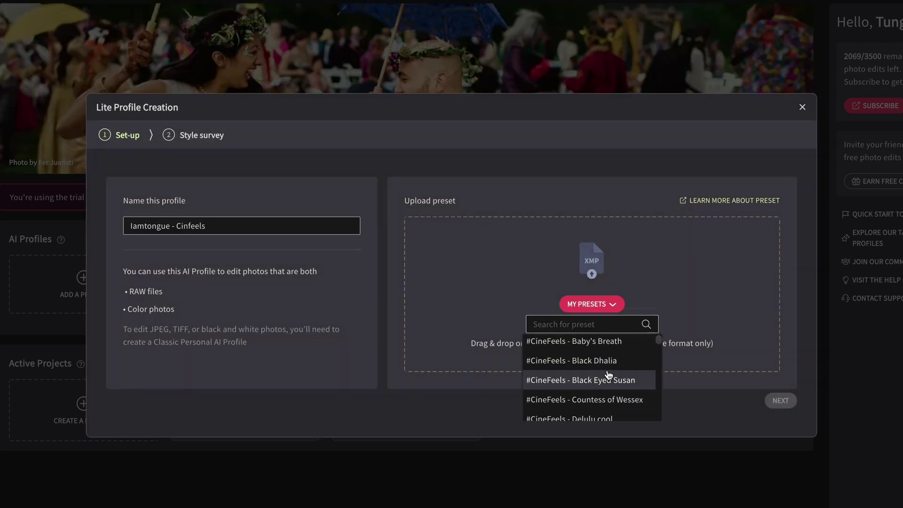
pyautogui.scroll(-3, 609, 374)
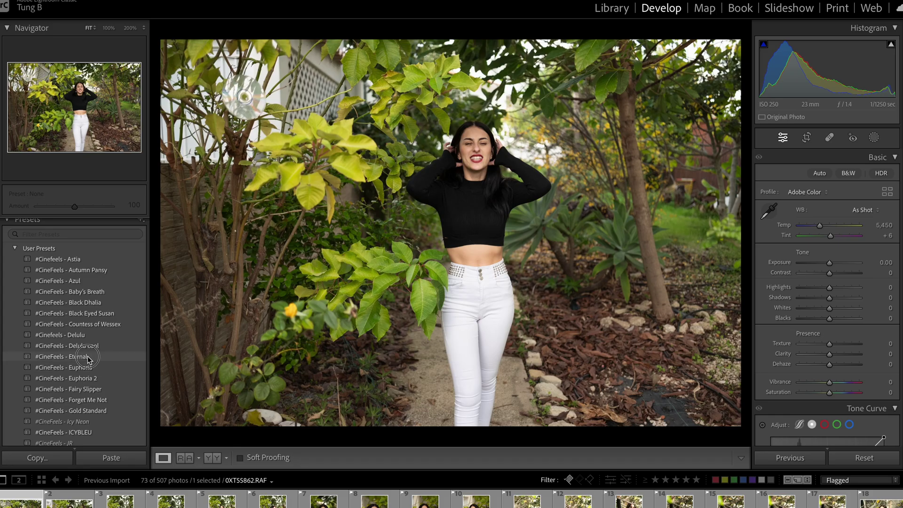
# In Lightroom Classic, apply the #CineFeels - Eternal preset to garden photo 0XT55862.RAF and synchronize its settings to all filtered photos.
pyautogui.click(94, 356)
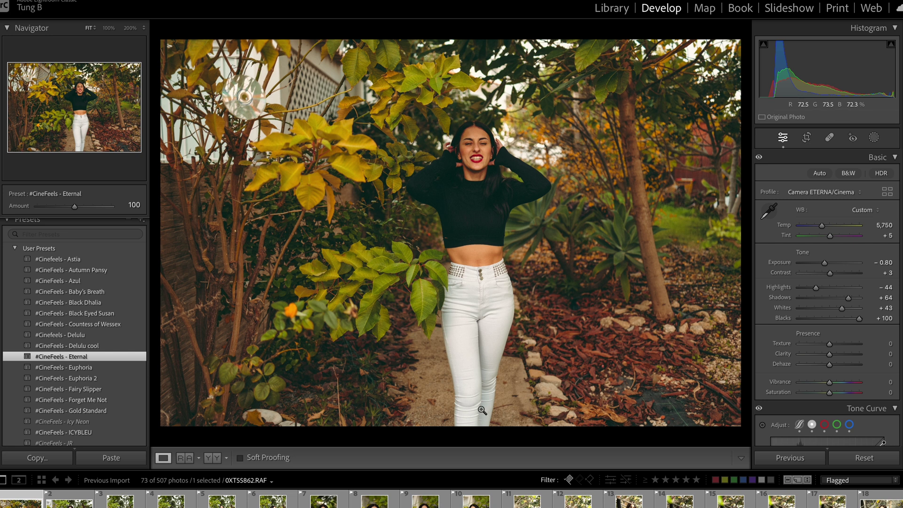
pyautogui.hotkey('ctrl', 'a')
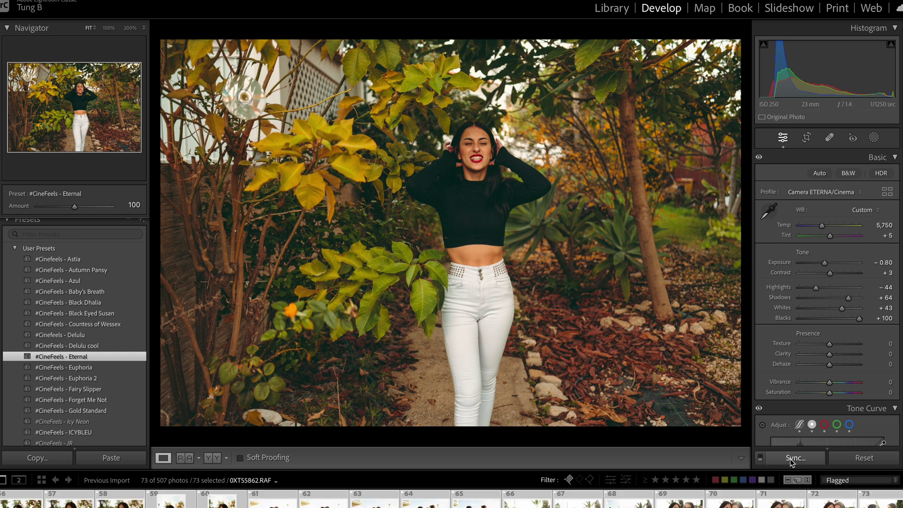
pyautogui.hotkey('ctrl', 'shift', 's')
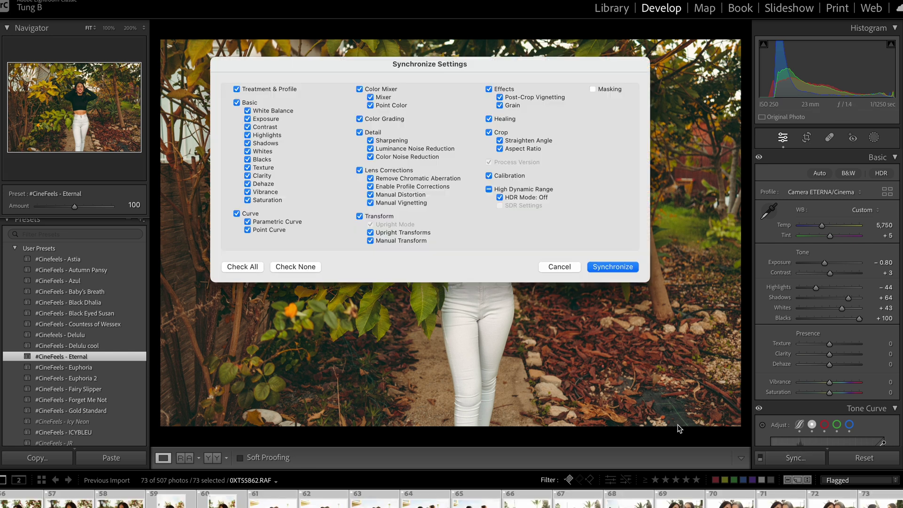
pyautogui.click(613, 268)
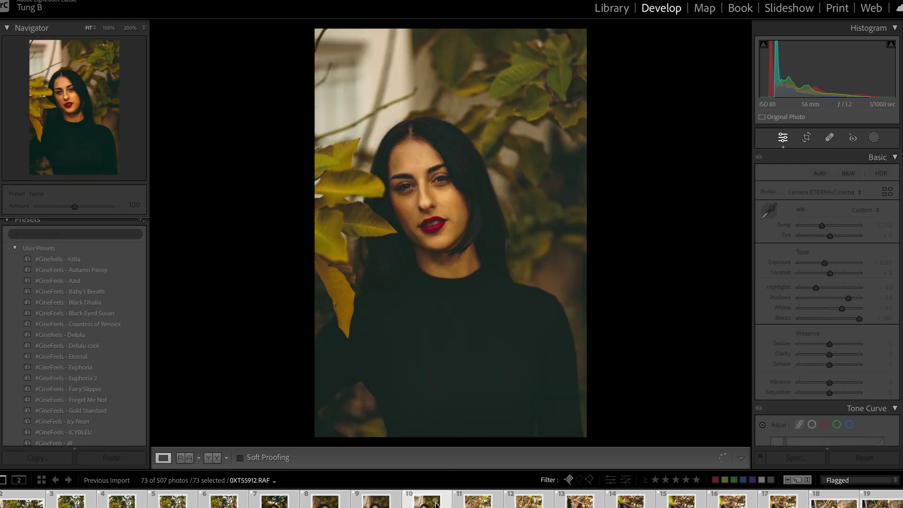
# Reset the exposure of photos 0XT55912 and 0XT55942 to 0.00 and set that of 0XT55949 to -0.40.
pyautogui.doubleClick(829, 263)
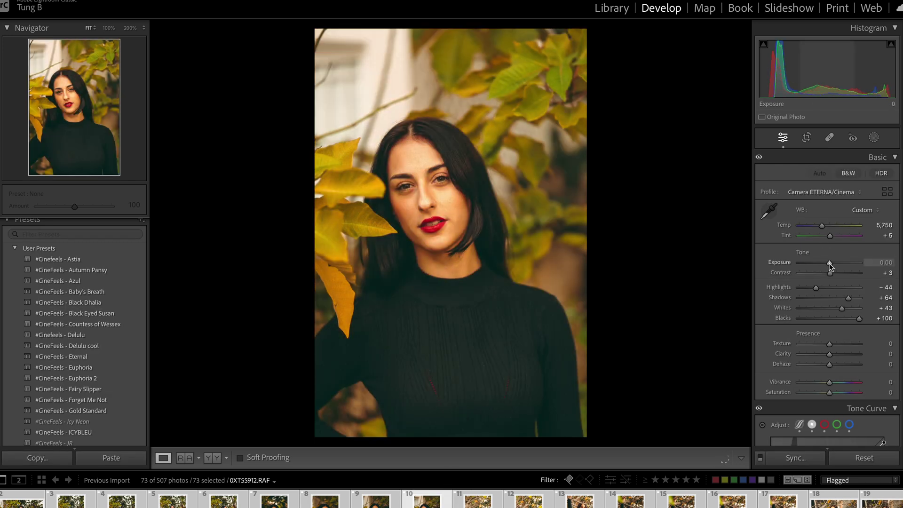
pyautogui.press('Right')
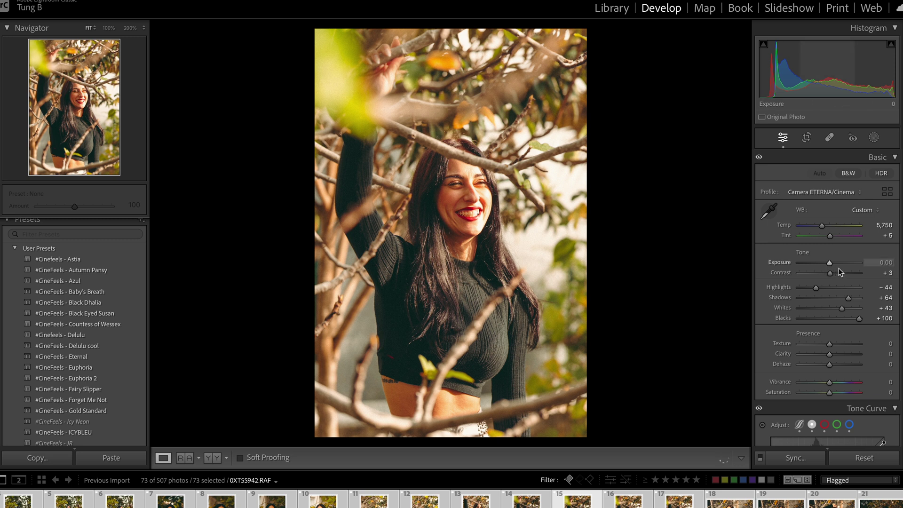
pyautogui.moveTo(798, 288); pyautogui.dragTo(763, 291)
pyautogui.press('Right')
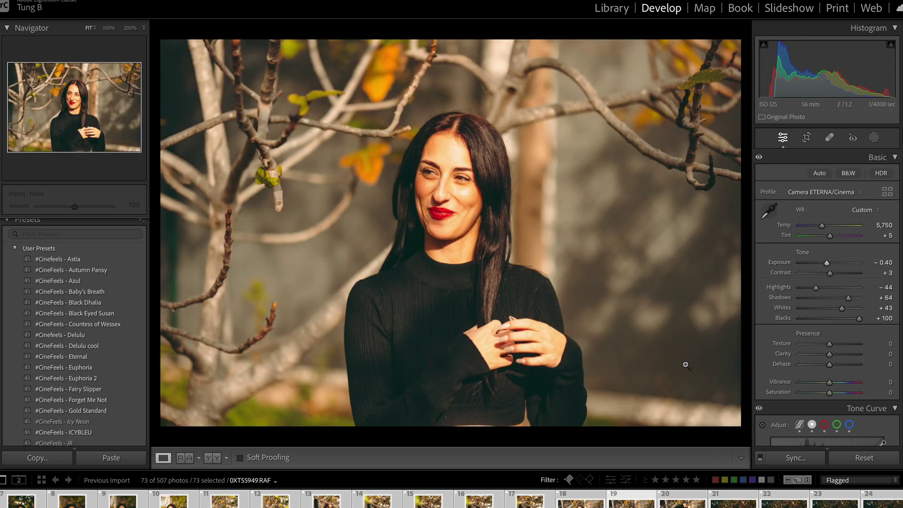
# Move on to photo 0XT56102.RAF with the red flowers and reset its exposure to 0.00.
pyautogui.press('Right')
pyautogui.press('Right')
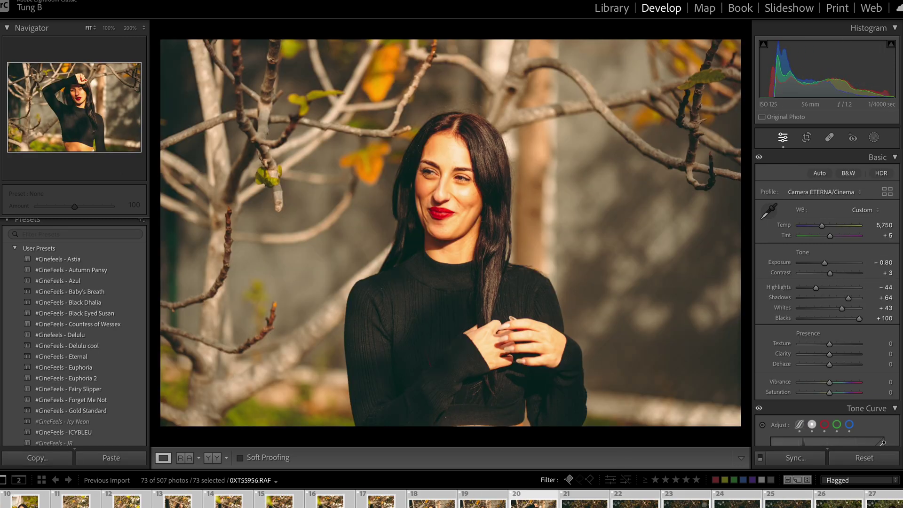
pyautogui.press('Right')
pyautogui.press('Right')
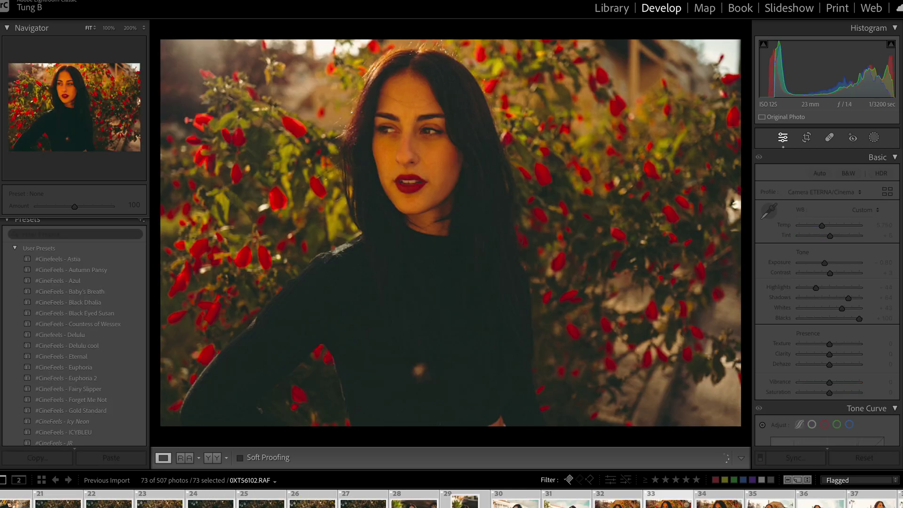
pyautogui.doubleClick(830, 264)
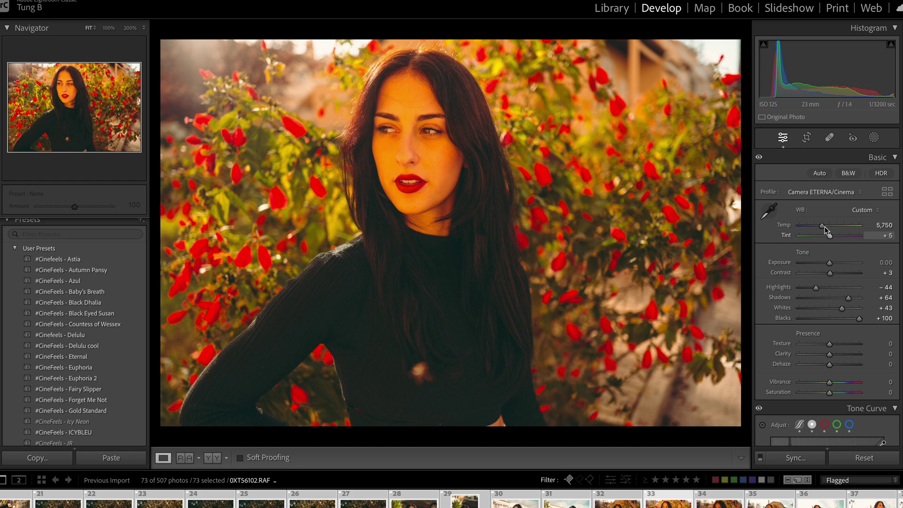
# Lower the white balance temperature of the red-flower portrait 0XT56102.RAF for a cooler look.
pyautogui.moveTo(824, 227); pyautogui.dragTo(815, 227)
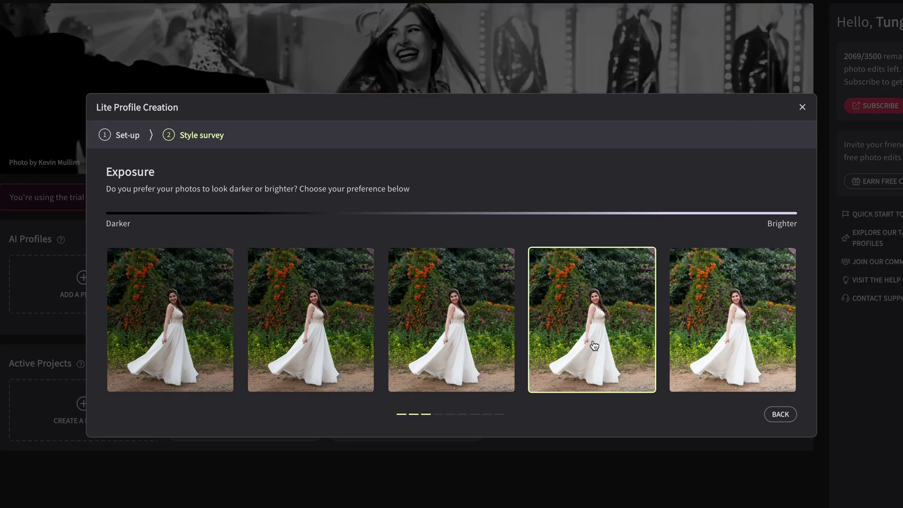
# Switch to Imagen and answer the Lite profile's style survey, preferring the second-brightest exposure and choosing a temperature preference for each sample photo.
pyautogui.click(594, 346)
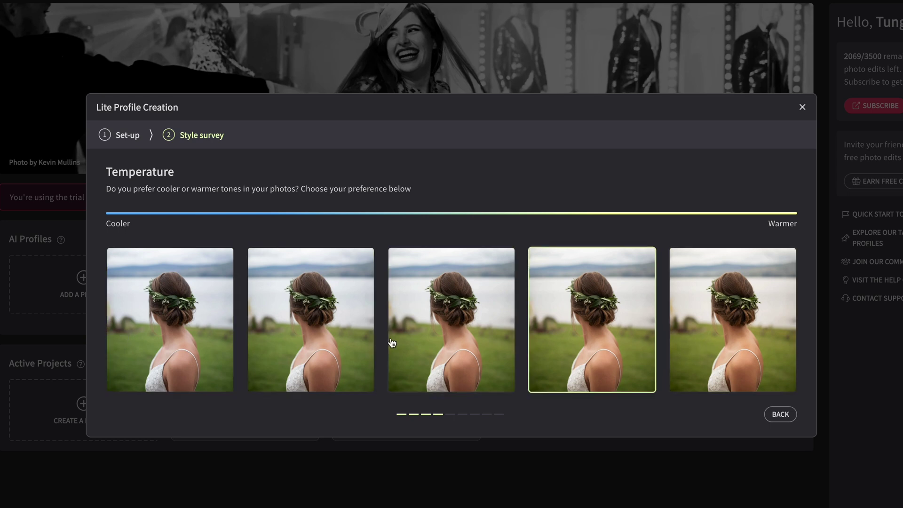
pyautogui.click(179, 348)
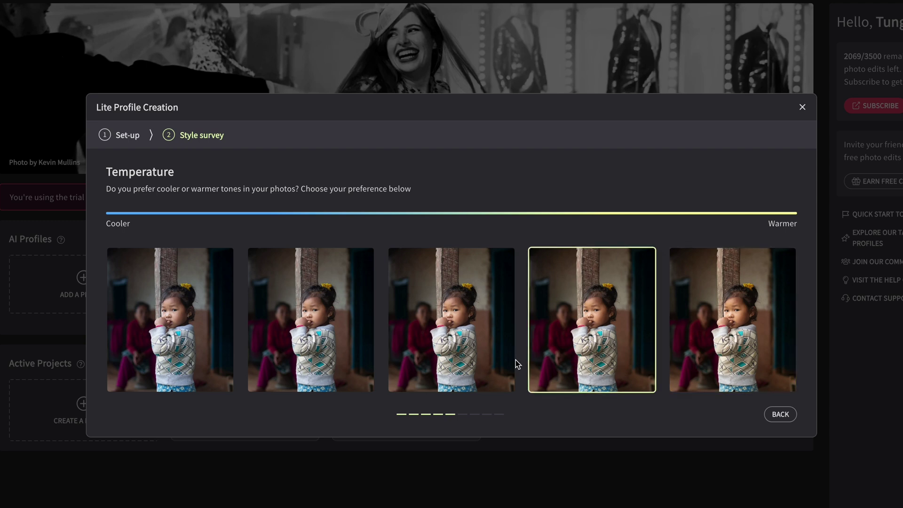
pyautogui.click(354, 362)
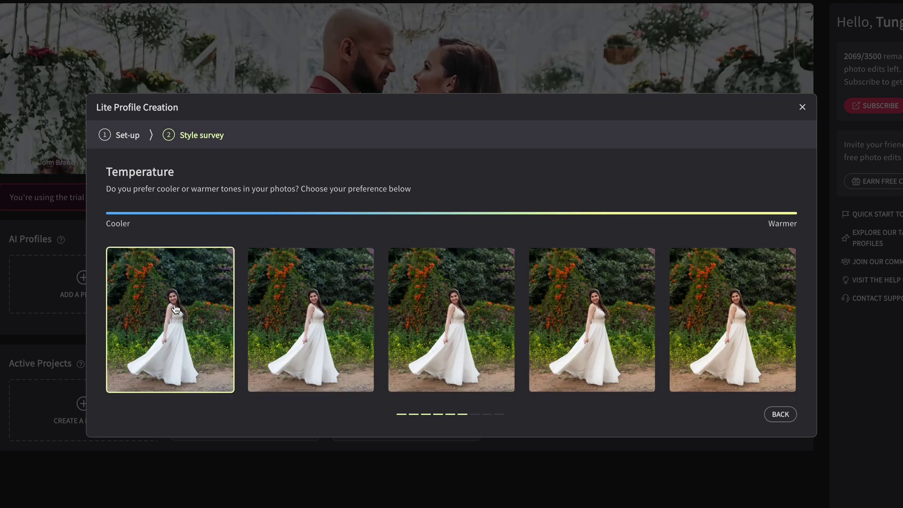
pyautogui.click(631, 343)
pyautogui.click(366, 333)
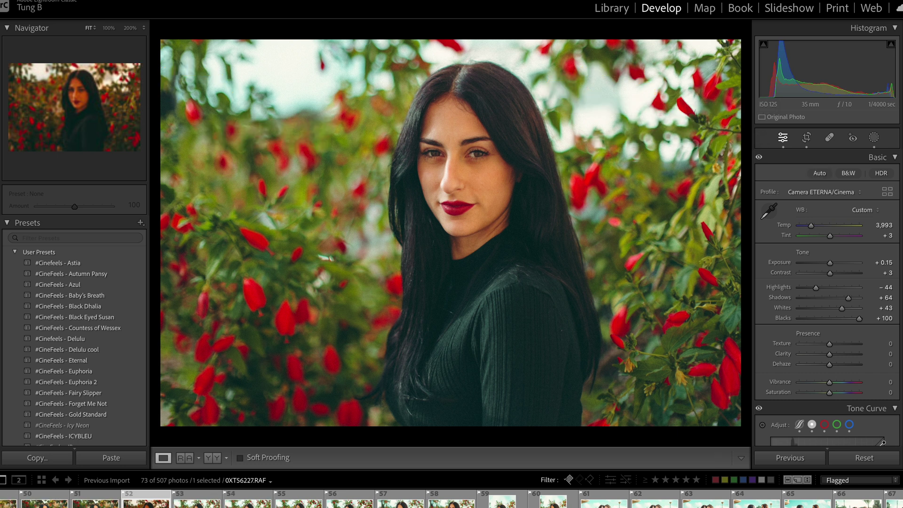
# In Lightroom Classic, review the edited red-flower portraits one by one, going backward from 0XT56227.RAF past 0XT56127.RAF.
pyautogui.press('Left')
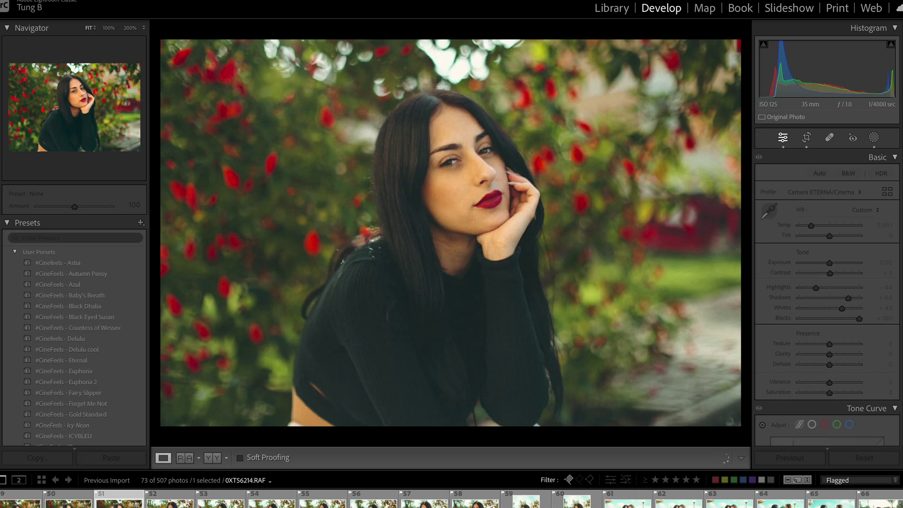
pyautogui.press('Left')
pyautogui.press('Left')
pyautogui.press('Left')
pyautogui.press('Left')
pyautogui.press('Left')
pyautogui.press('Left')
pyautogui.press('Left')
pyautogui.press('Left')
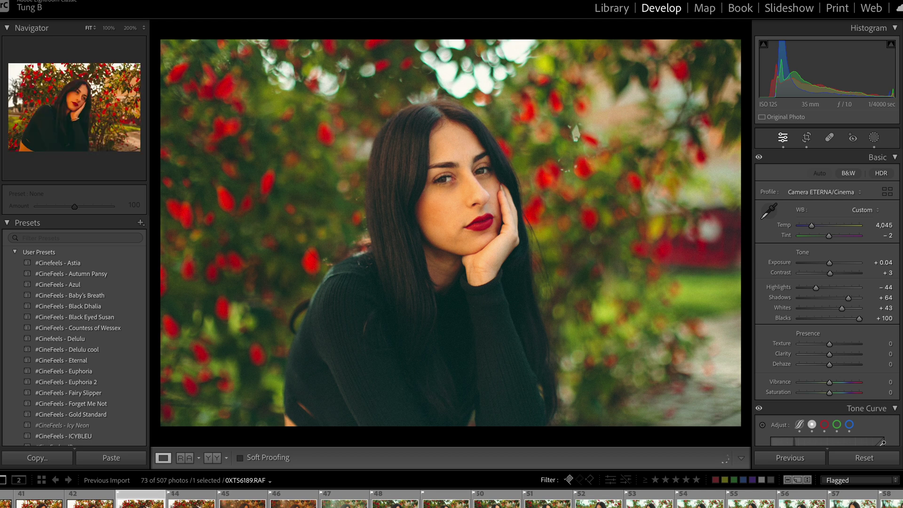
pyautogui.press('Left')
pyautogui.press('Left')
pyautogui.press('Left')
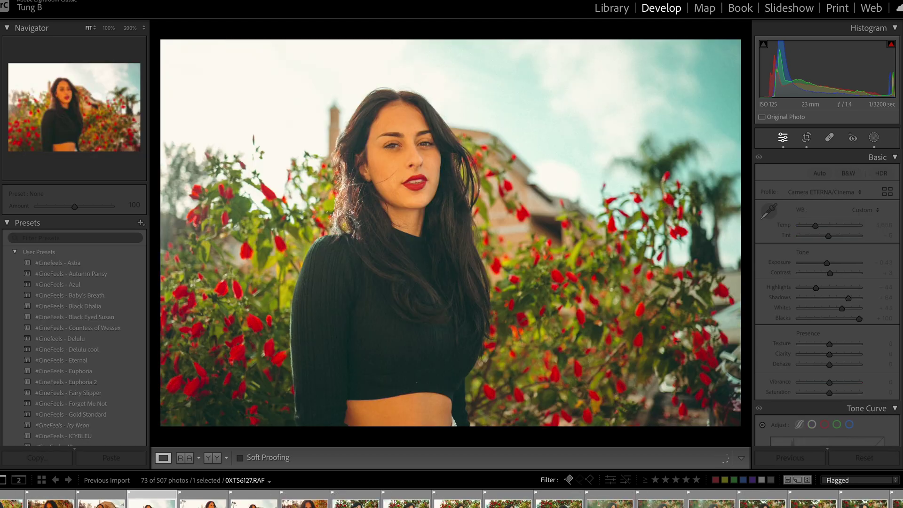
pyautogui.press('Left')
pyautogui.press('Left')
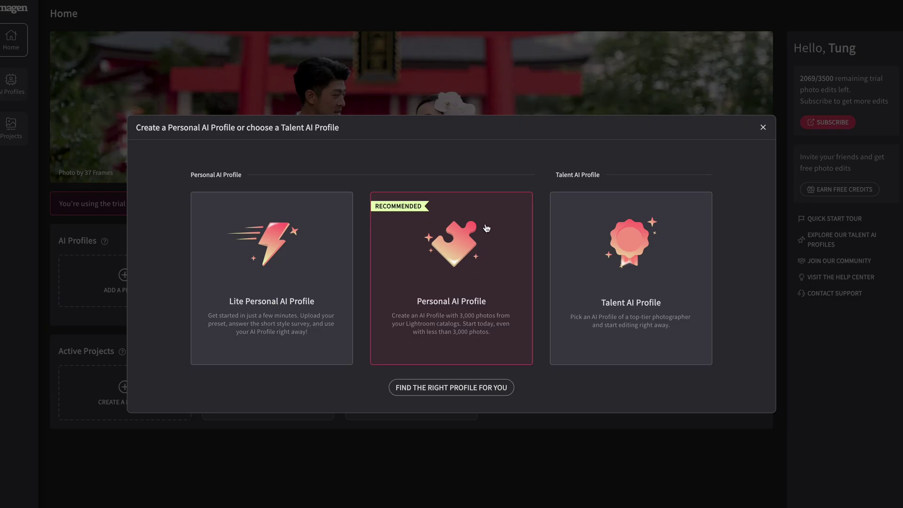
# In Imagen, explore the Talent AI Profiles and compare their styles on the sample photo of the couple in the forest.
pyautogui.click(623, 269)
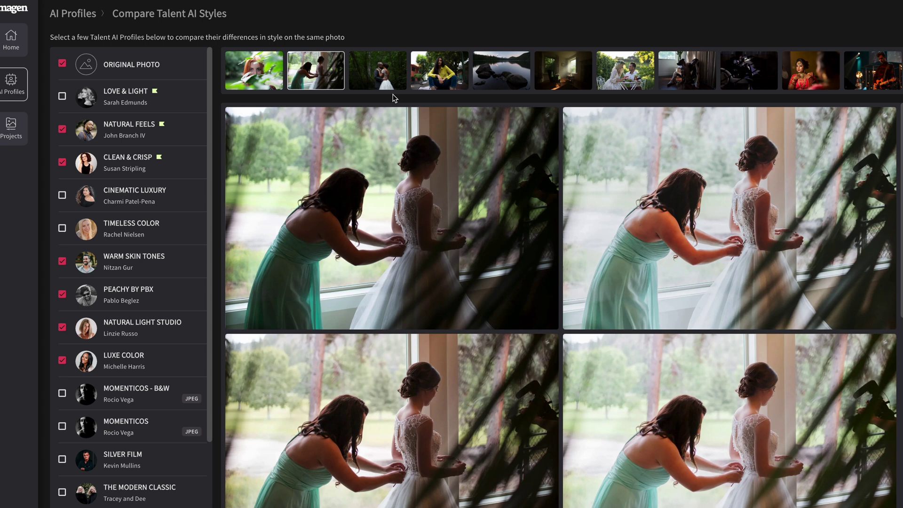
pyautogui.click(395, 83)
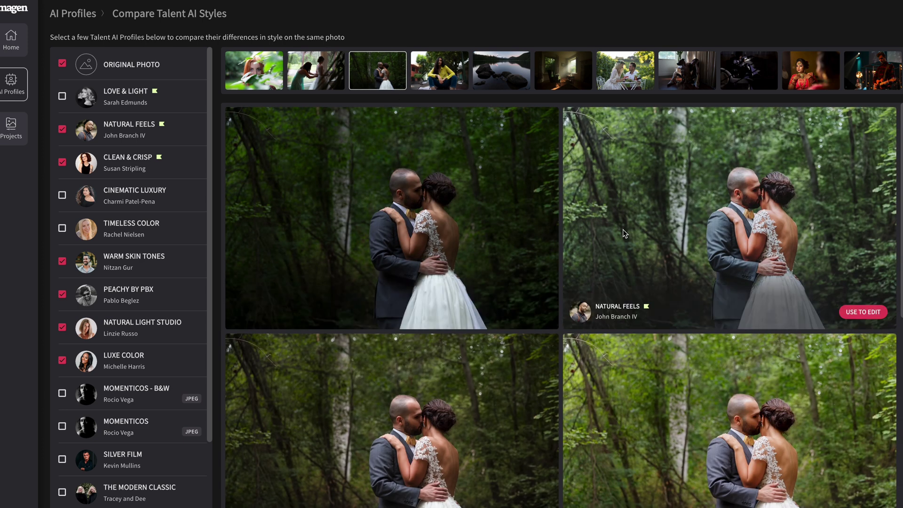
pyautogui.scroll(-2, 540, 223)
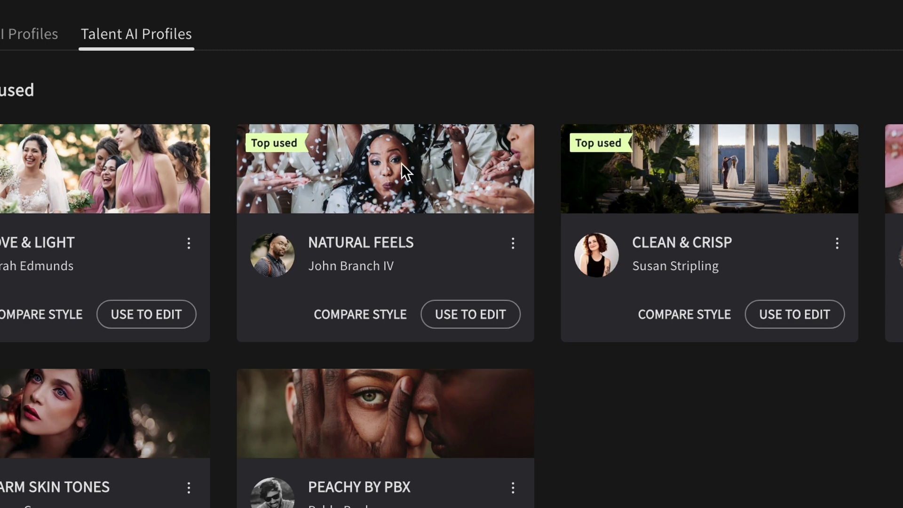
# Start an editing project with the NATURAL FEELS talent profile and set its photo type to Wedding.
pyautogui.click(494, 320)
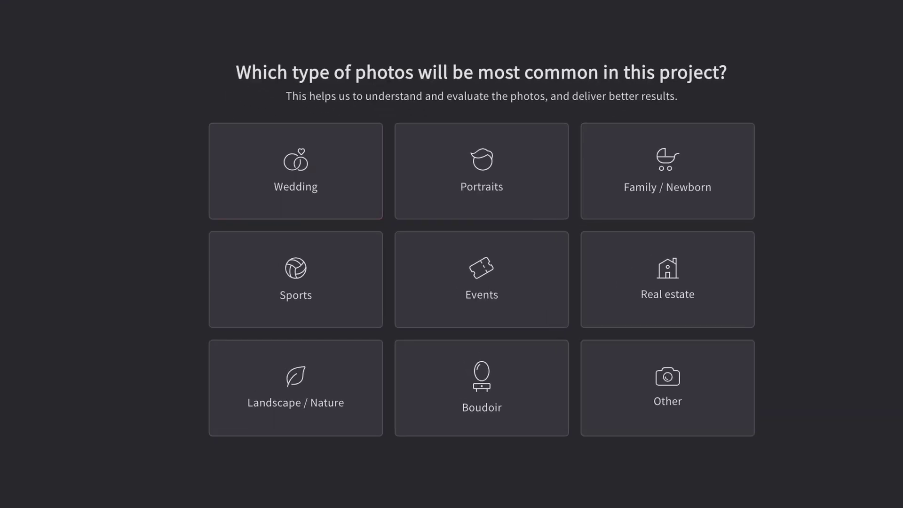
pyautogui.click(312, 184)
# Load the Wedding Photos - Imagen Ai demo.lrcat catalog, allow access to the Downloads folder, and select the Wedding Selected folder for editing.
pyautogui.click(473, 323)
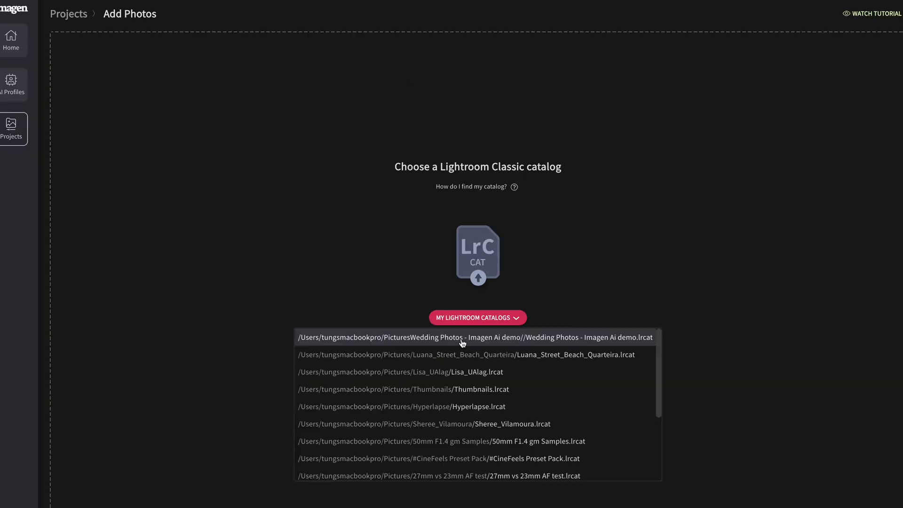
pyautogui.click(461, 339)
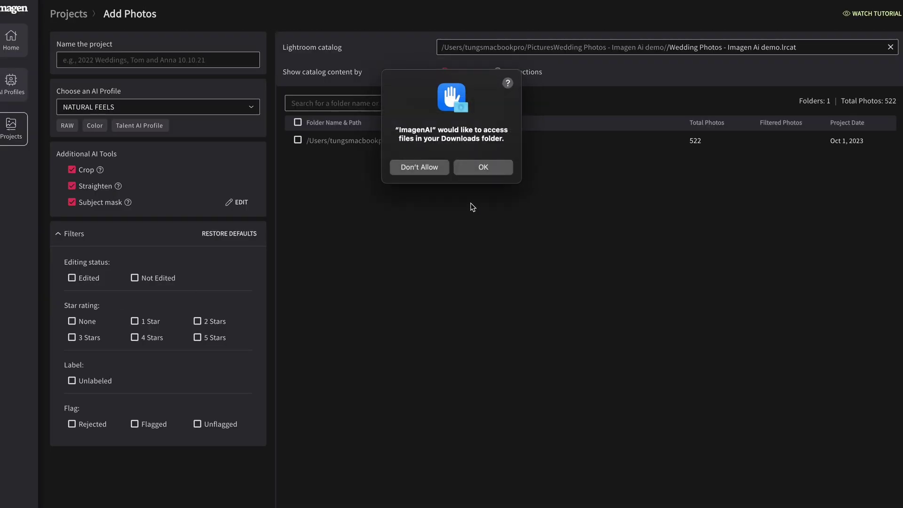
pyautogui.click(474, 170)
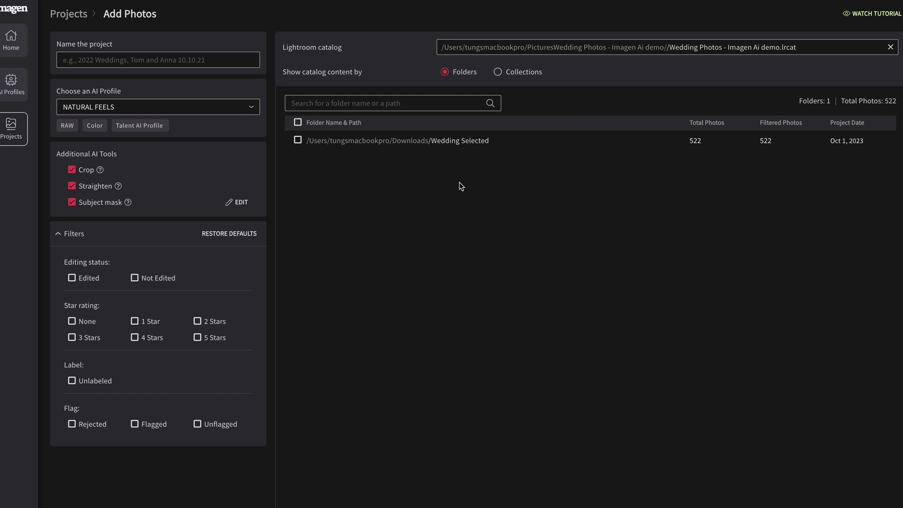
pyautogui.click(298, 140)
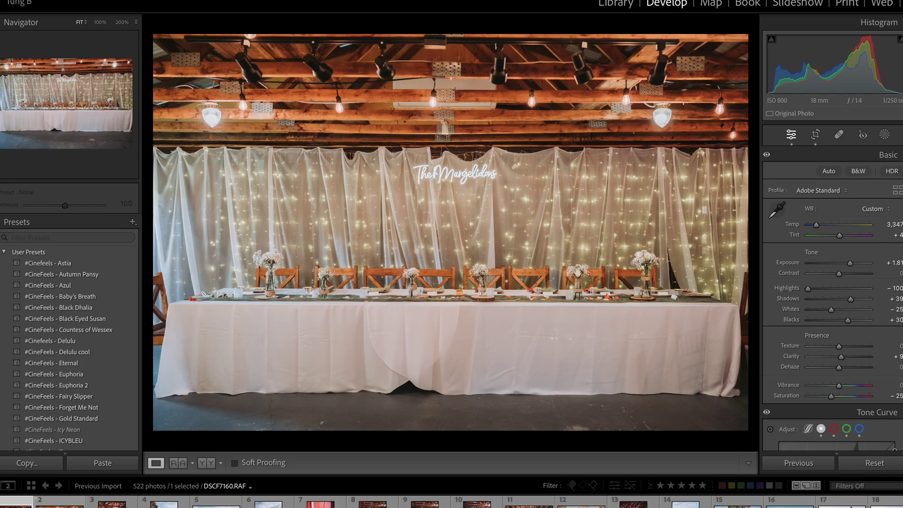
# In Lightroom Classic, compare the head-table photo's edit with its unedited version and inspect the crop and straightening of DSCF7156.RAF.
pyautogui.press('\\')
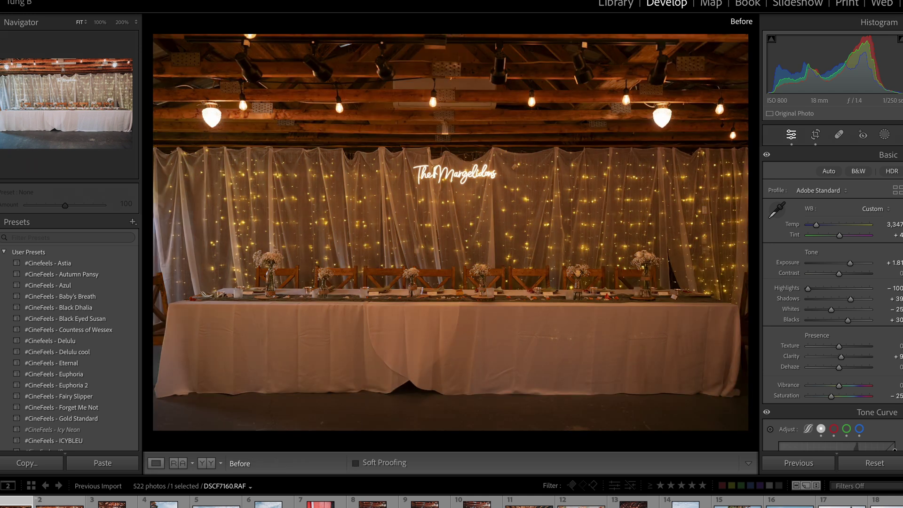
pyautogui.press('\\')
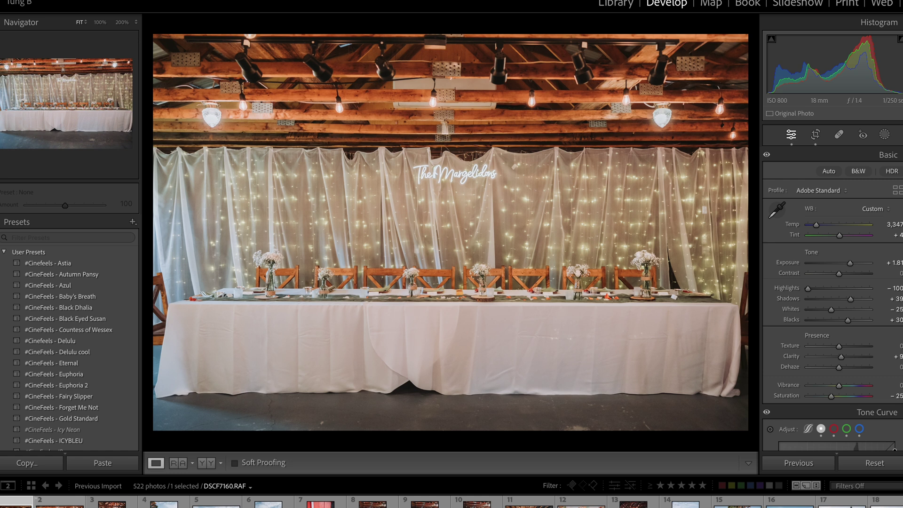
pyautogui.click(74, 501)
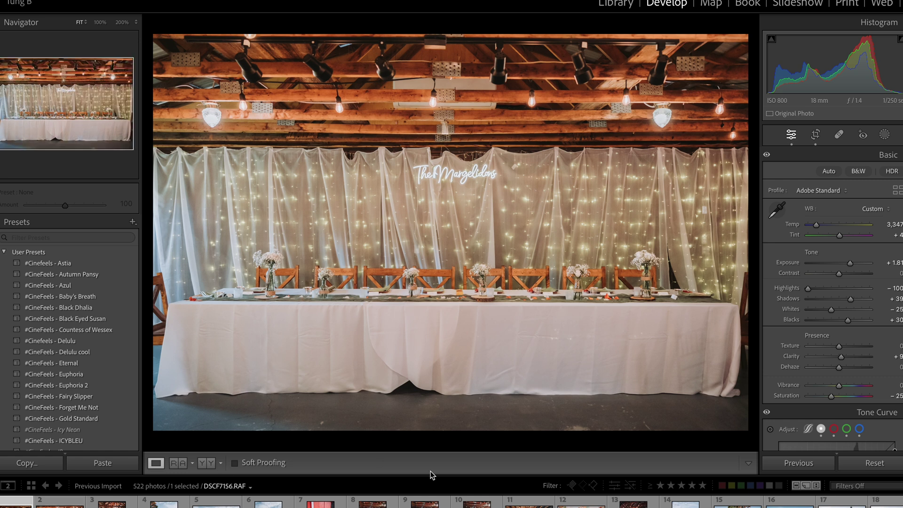
pyautogui.press('r')
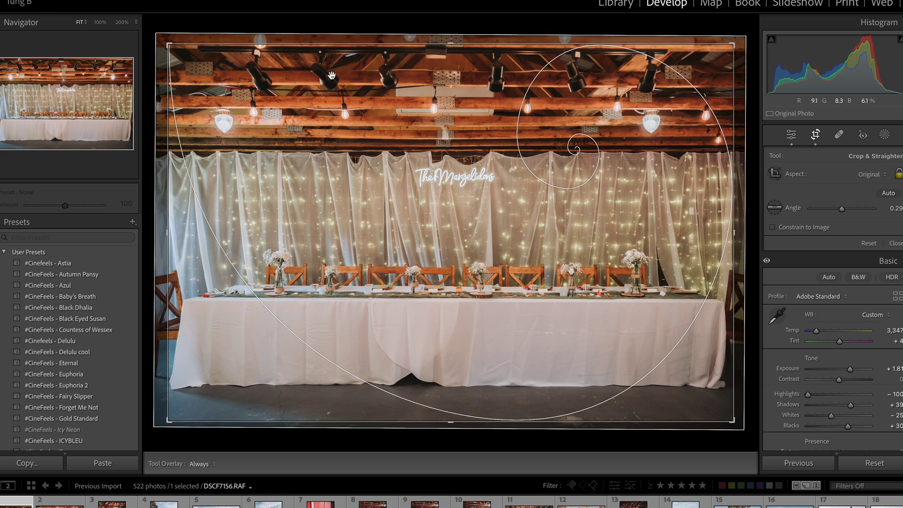
pyautogui.press('r')
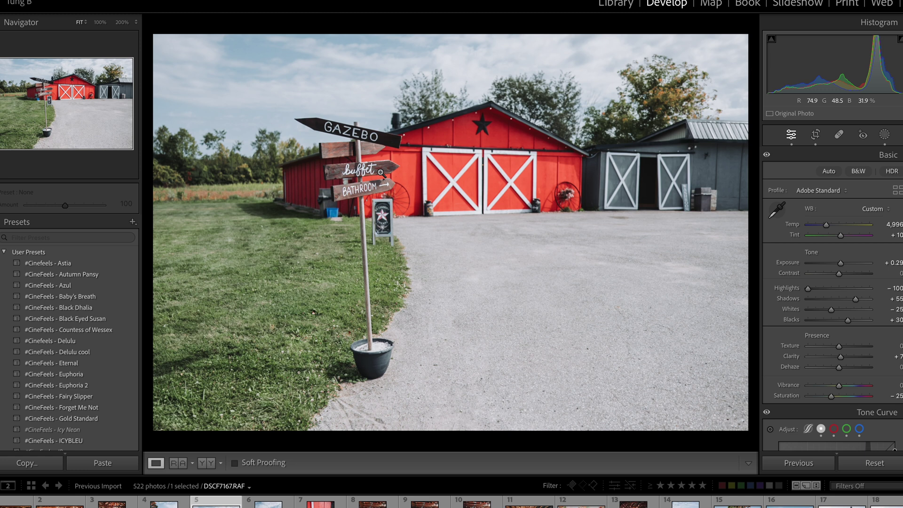
# Examine the signpost in red barn photo DSCF7167.RAF up close and compare the edit with the unedited version.
pyautogui.click(363, 136)
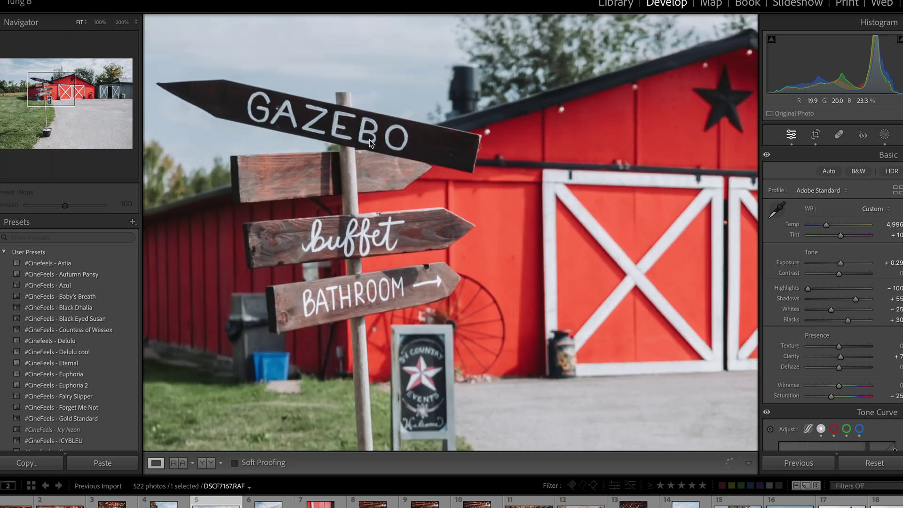
pyautogui.click(414, 159)
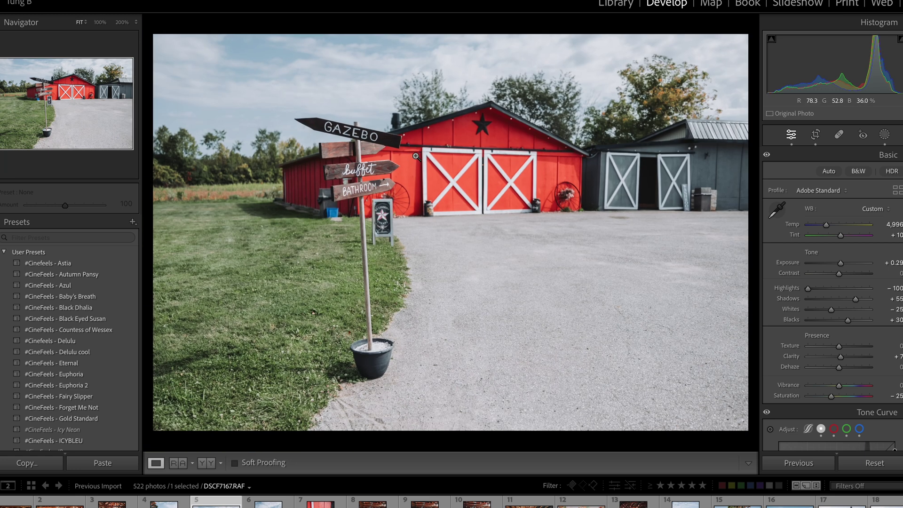
pyautogui.press('\\')
pyautogui.press('\\')
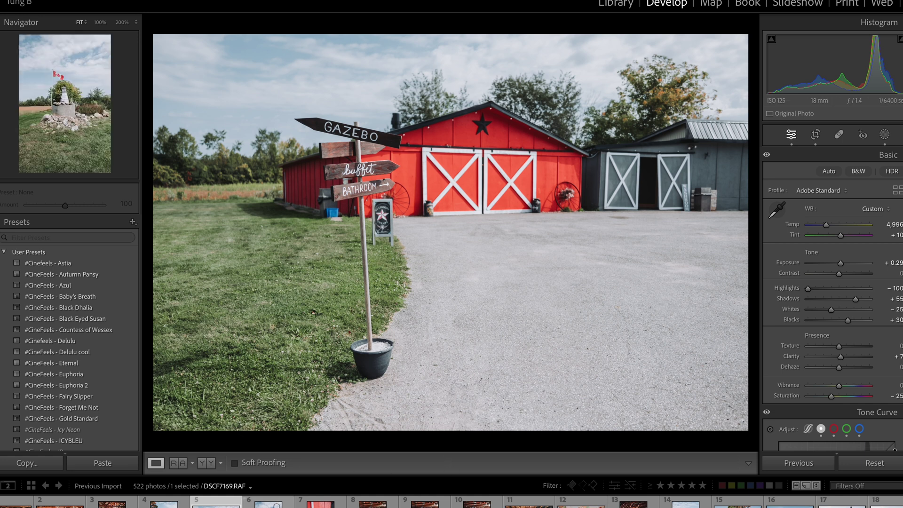
# View the flag and lighthouse photo DSCF7169.RAF, and compare the Table 9 photo DSCF7175.RAF with its unedited version.
pyautogui.click(268, 502)
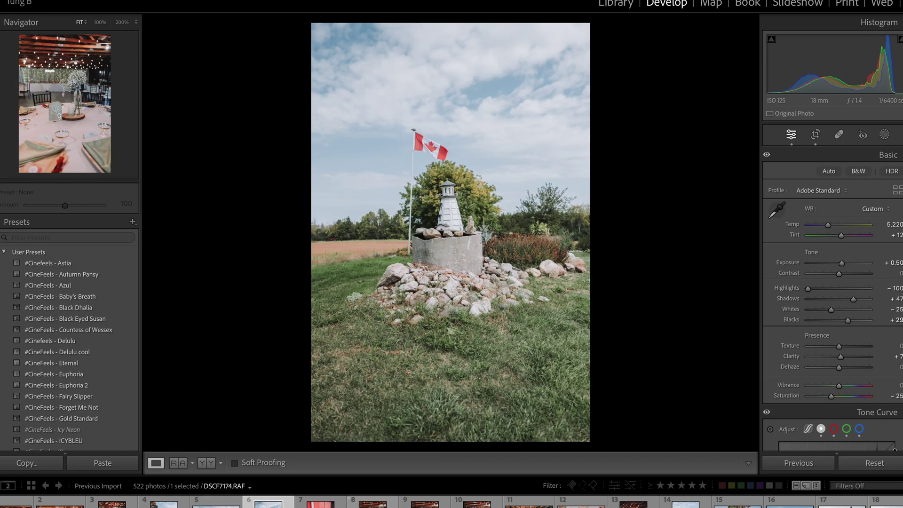
pyautogui.click(425, 503)
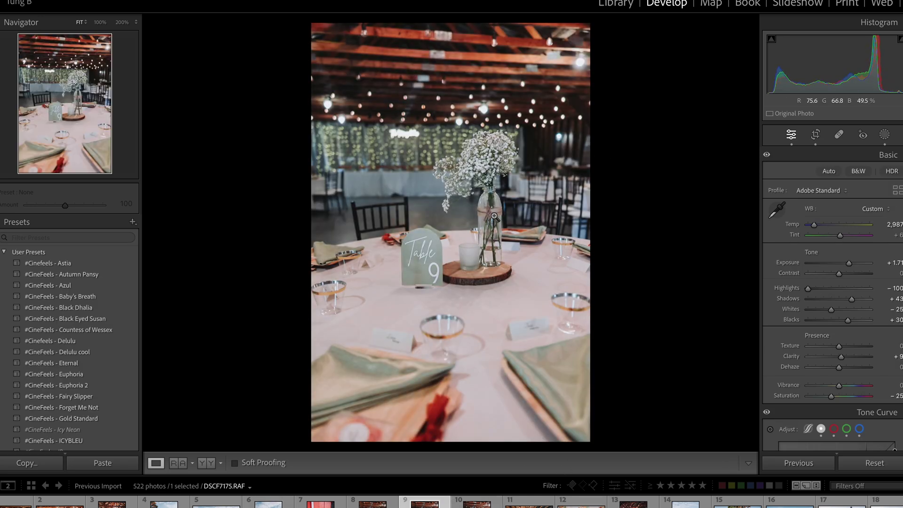
pyautogui.press('\\')
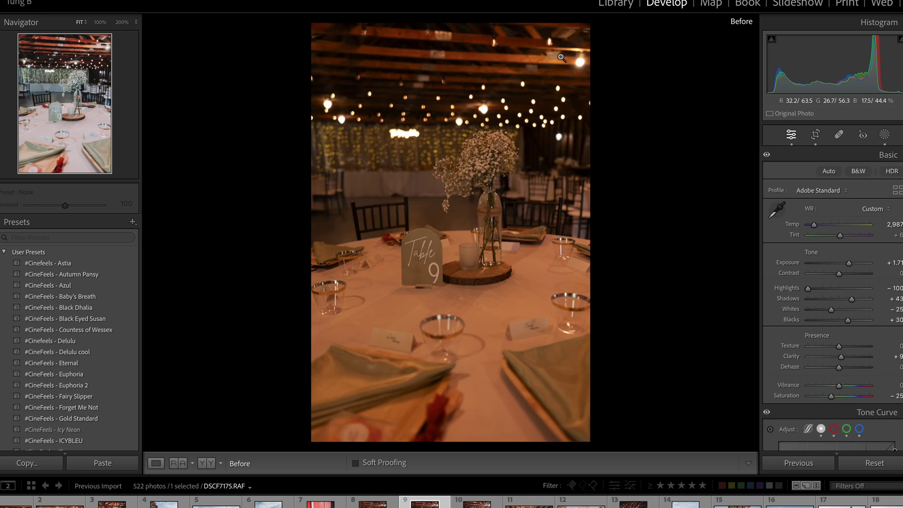
pyautogui.press('\\')
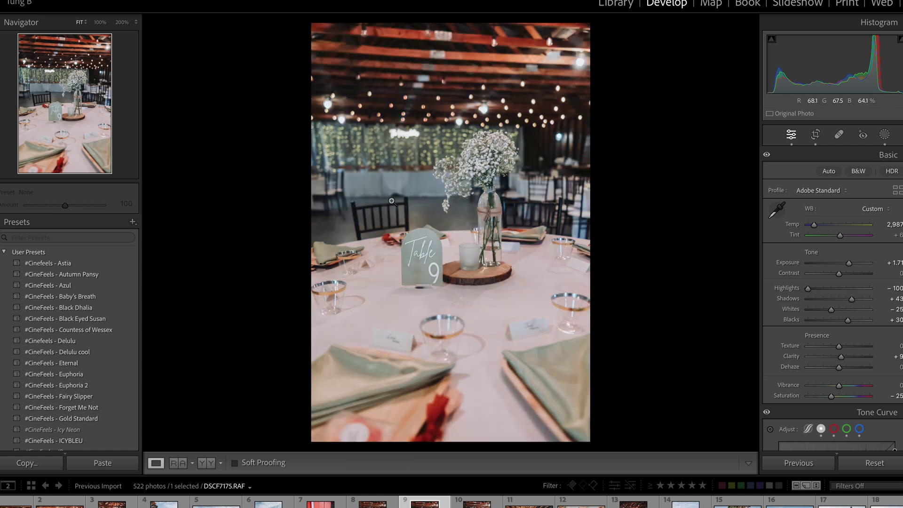
# Inspect the crop and straightening of the Table 9 photo and examine its sign, candle and vase up close.
pyautogui.moveTo(499, 187); pyautogui.dragTo(583, 188)
pyautogui.press('r')
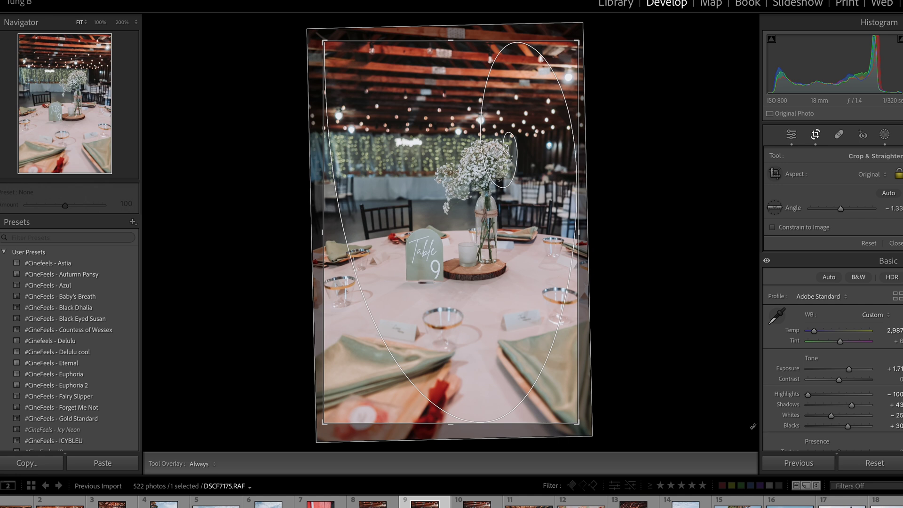
pyautogui.press('r')
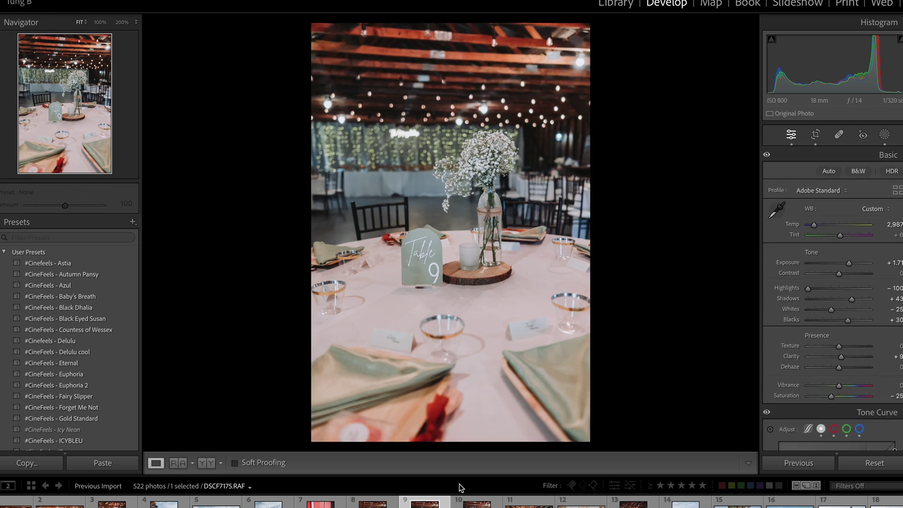
pyautogui.click(493, 199)
pyautogui.scroll(-5, 489, 277)
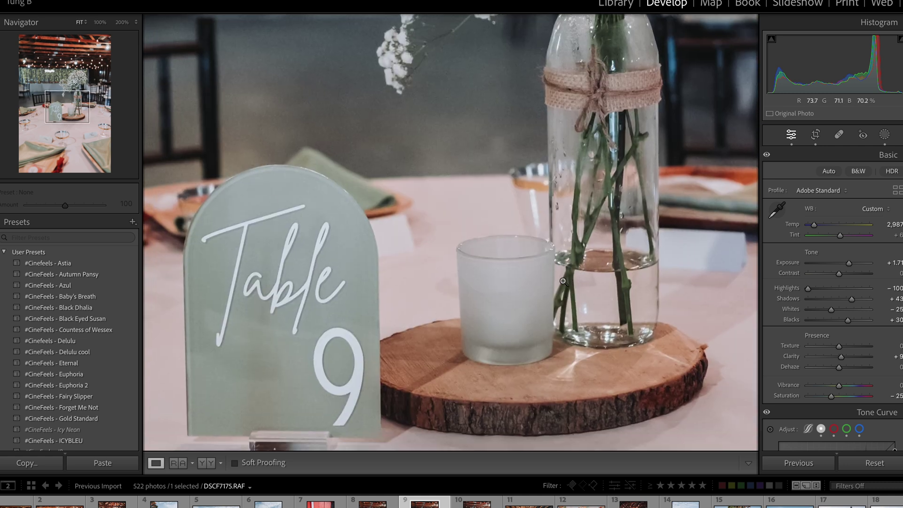
pyautogui.click(563, 281)
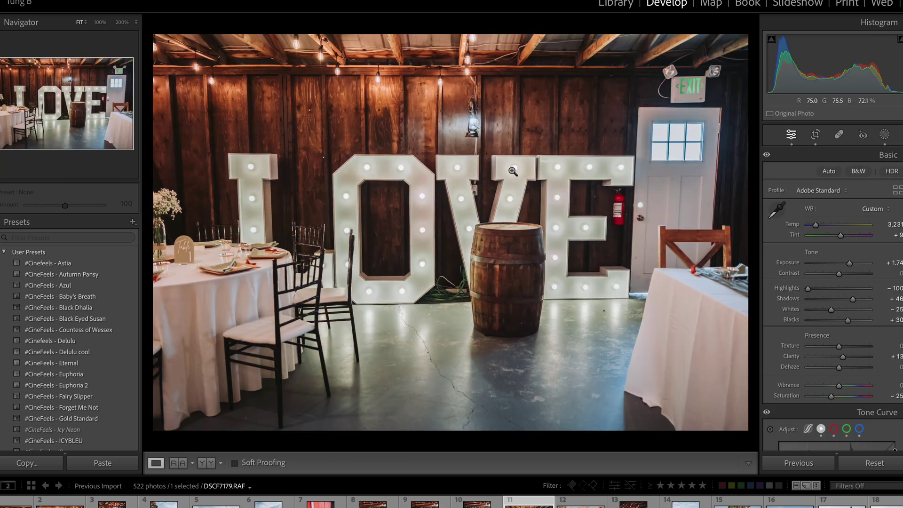
# Compare the LOVE letters photo DSCF7179.RAF with its unedited version and view the floral centrepiece photo DSCF7180.RAF in its unedited state.
pyautogui.press('\\')
pyautogui.press('\\')
pyautogui.click(583, 502)
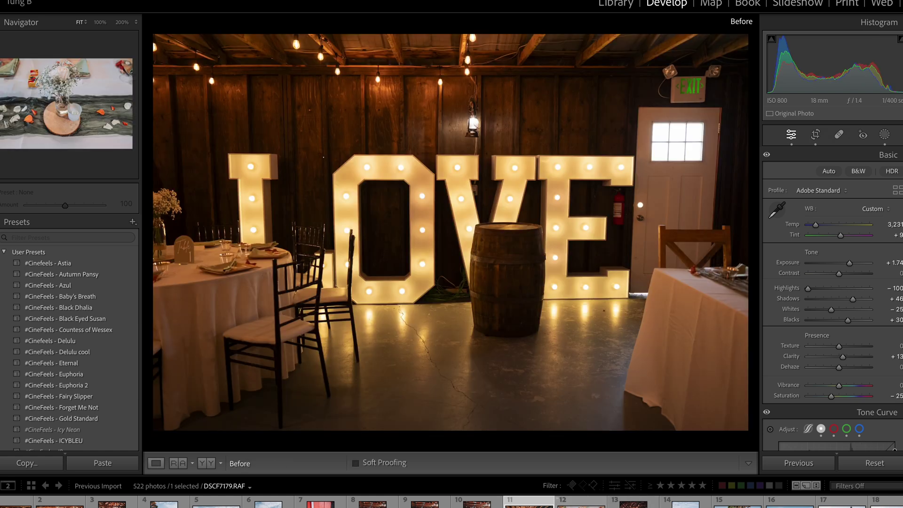
pyautogui.press('Right')
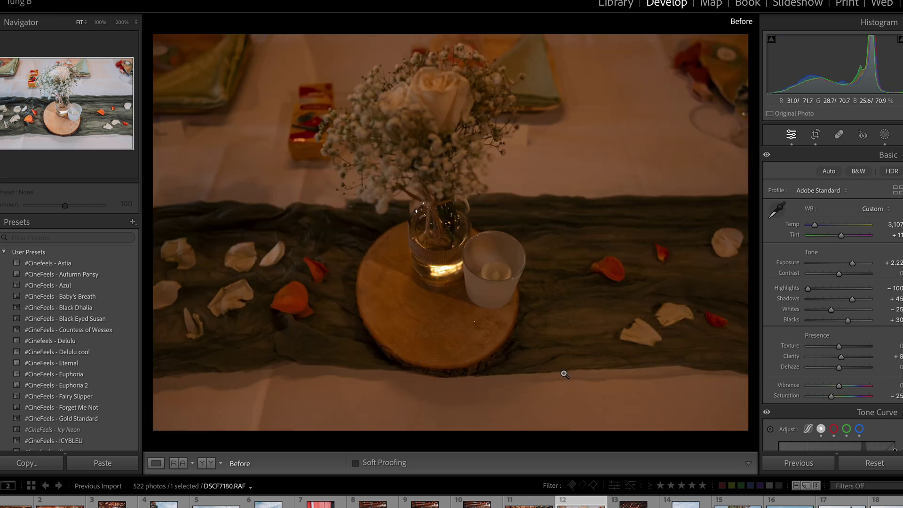
# Compare the edited centrepiece photo DSCF7180.RAF with the LOVE letters photo, and view the reception hall and gazebo photos.
pyautogui.press('\\')
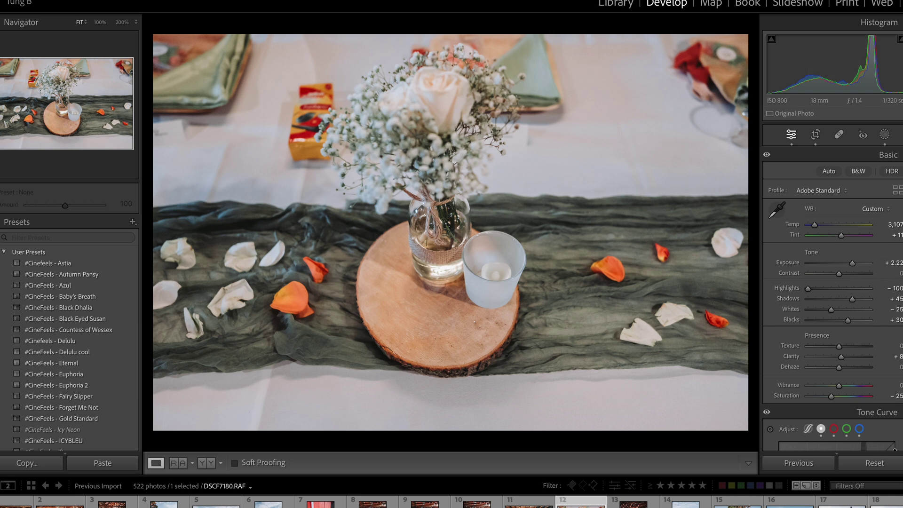
pyautogui.press('Left')
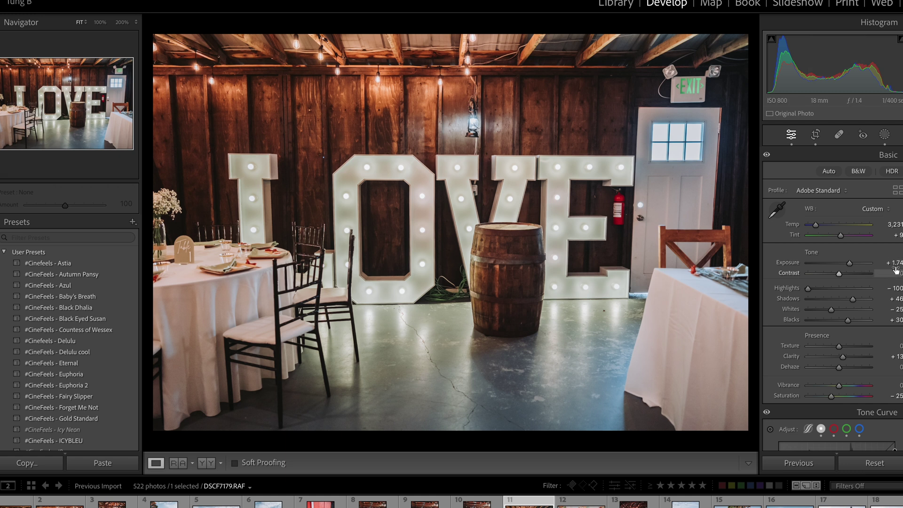
pyautogui.press('Right')
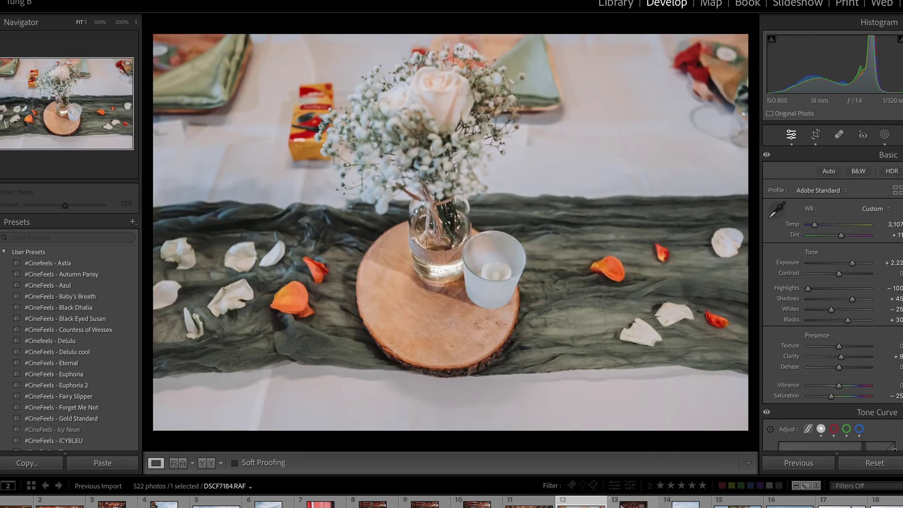
pyautogui.press('Right')
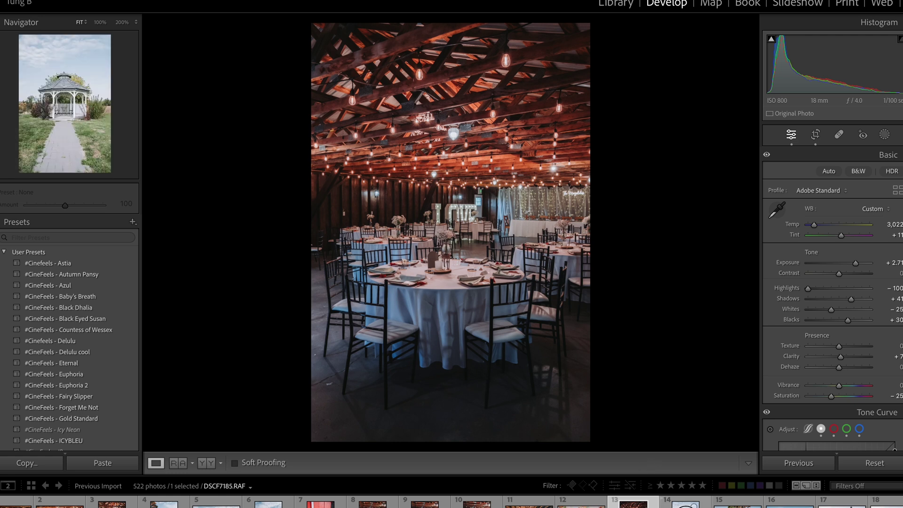
pyautogui.click(687, 503)
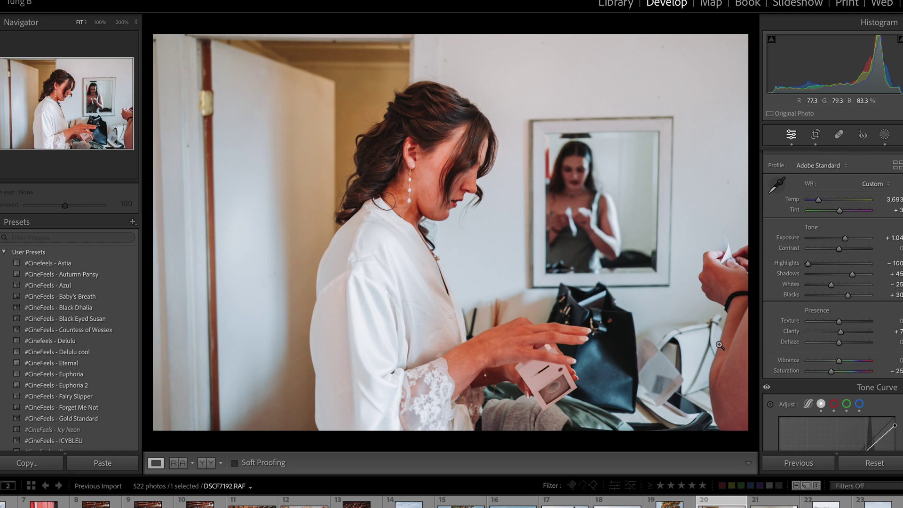
# Compare the getting-ready photo DSCF7192.RAF of the woman in the white robe with its unedited version.
pyautogui.press('\\')
pyautogui.press('\\')
pyautogui.press('\\')
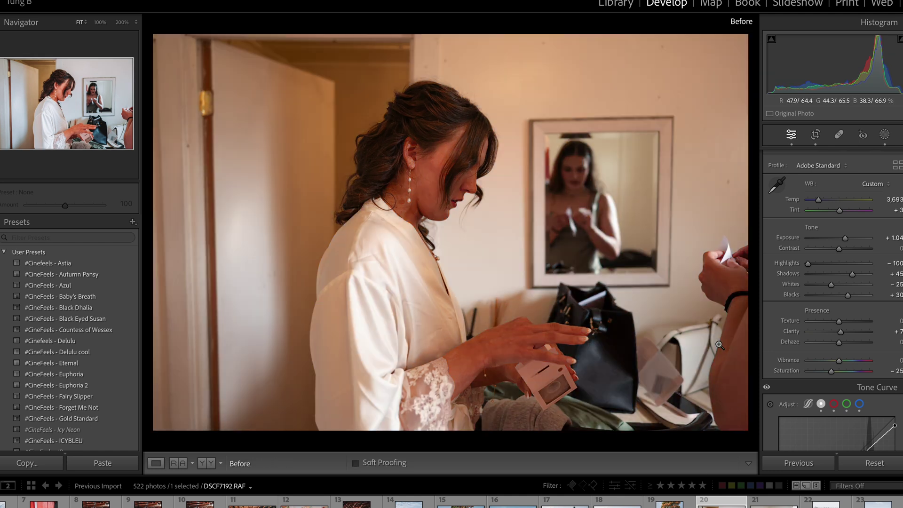
pyautogui.press('\\')
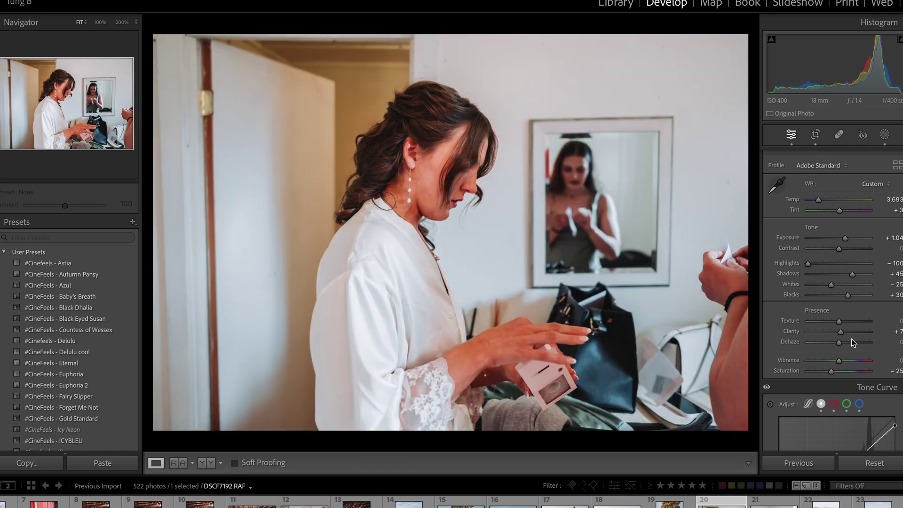
pyautogui.press('Right')
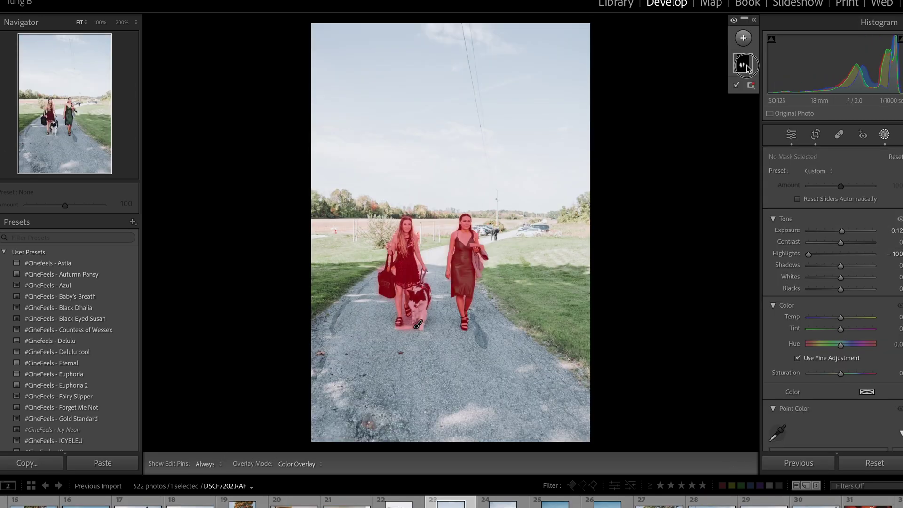
# Open the Imagen Mask on driveway photo DSCF7202.RAF and copy the photo's develop settings without masking.
pyautogui.click(748, 67)
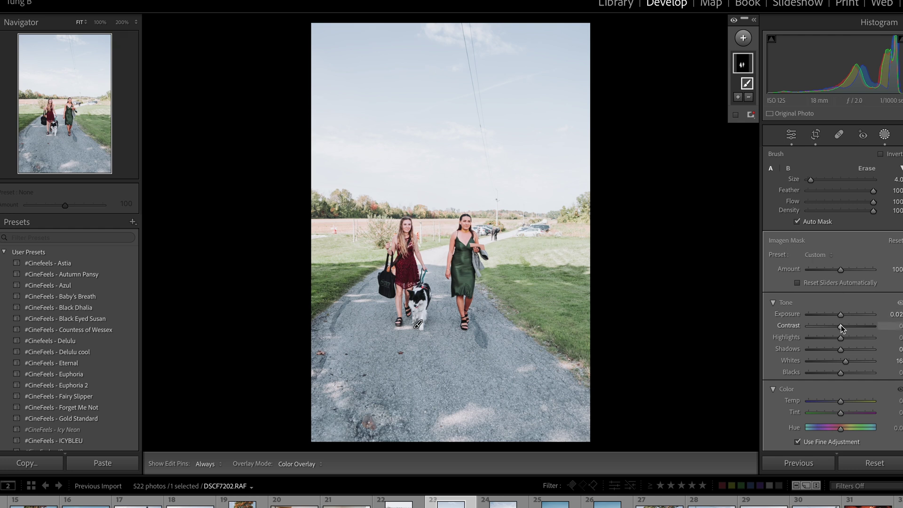
pyautogui.moveTo(749, 65)
pyautogui.click(30, 463)
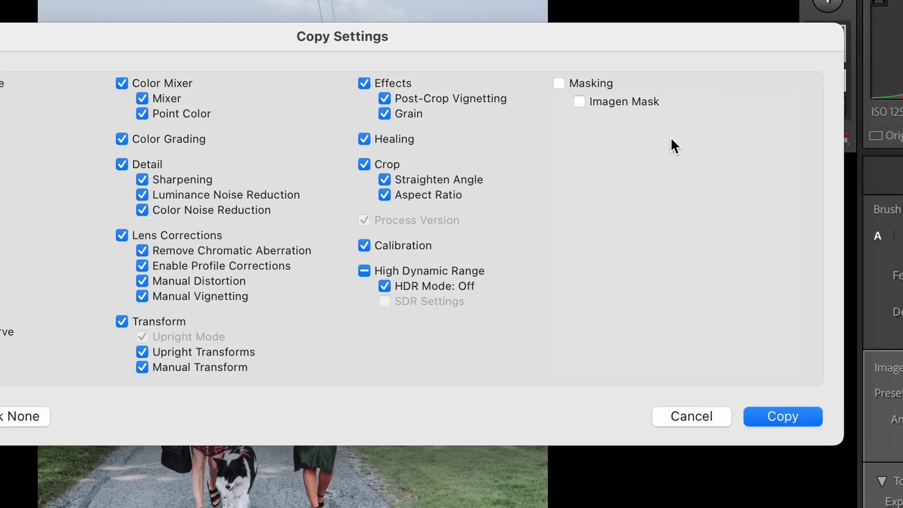
pyautogui.click(782, 416)
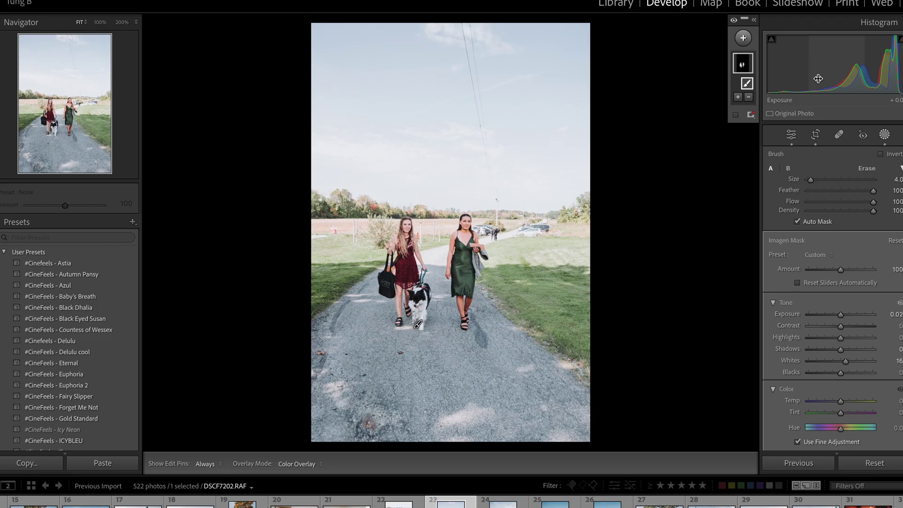
# Inspect the crop and straightening of driveway photo DSCF7202.RAF and return to its masks.
pyautogui.click(815, 135)
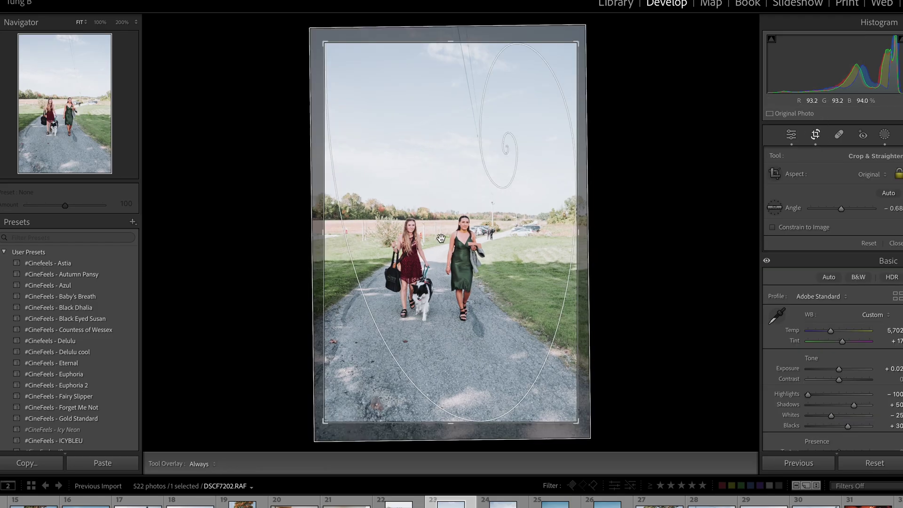
pyautogui.press('Return')
pyautogui.hotkey('shift', 'w')
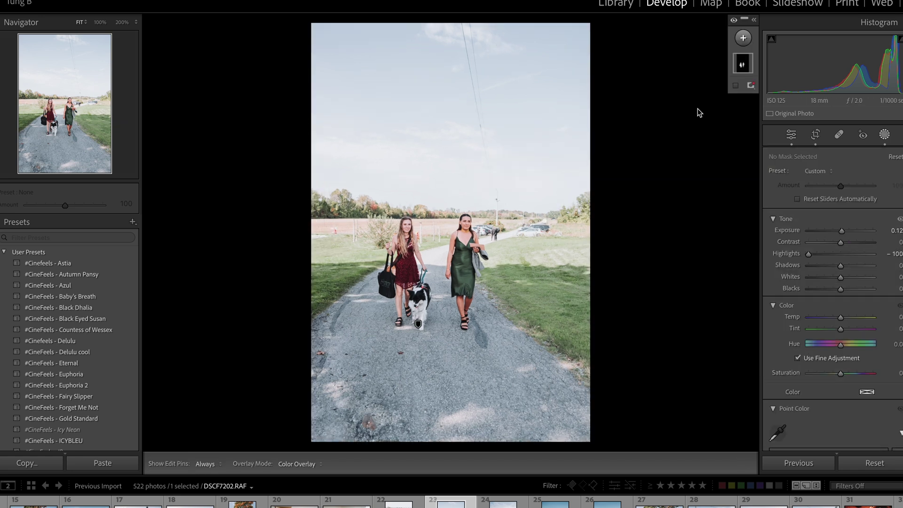
pyautogui.press('Right')
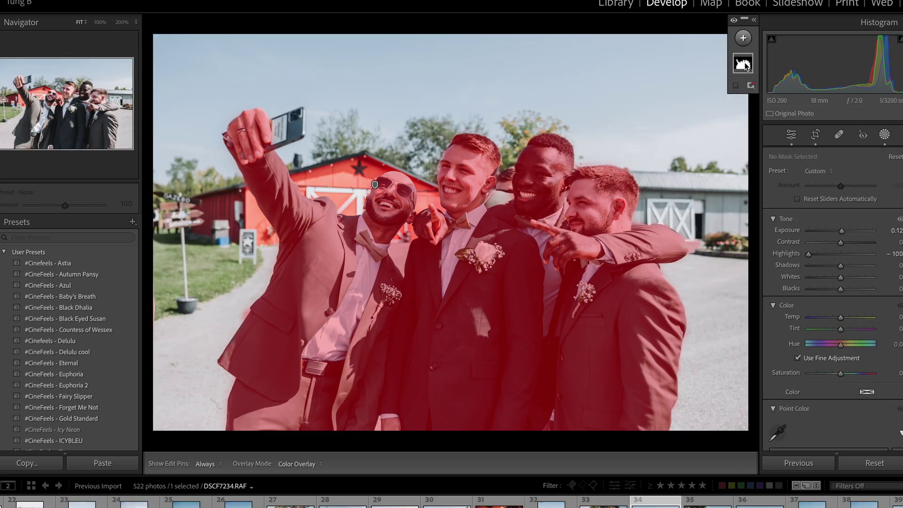
# Create an inverted duplicate of the Imagen Mask on groomsmen selfie DSCF7234.RAF and set its exposure to about −0.32.
pyautogui.rightClick(743, 63)
pyautogui.click(784, 100)
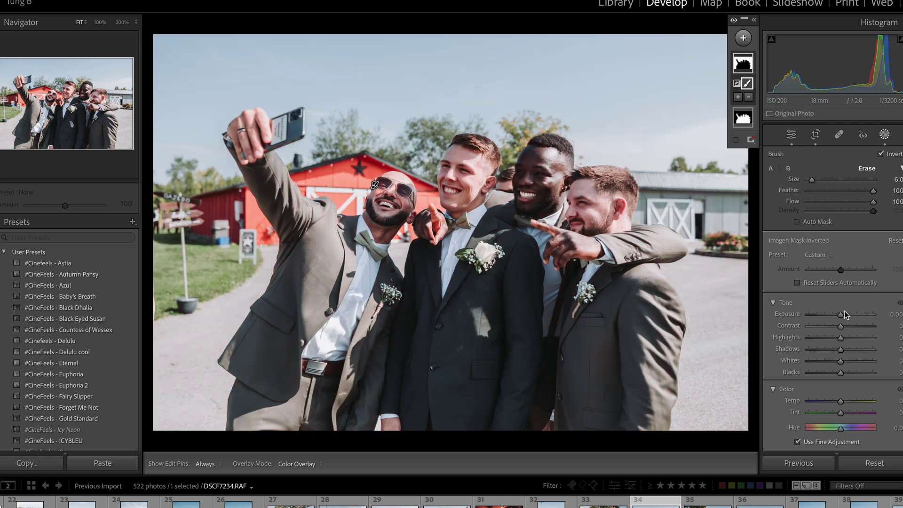
pyautogui.moveTo(842, 314); pyautogui.dragTo(840, 314)
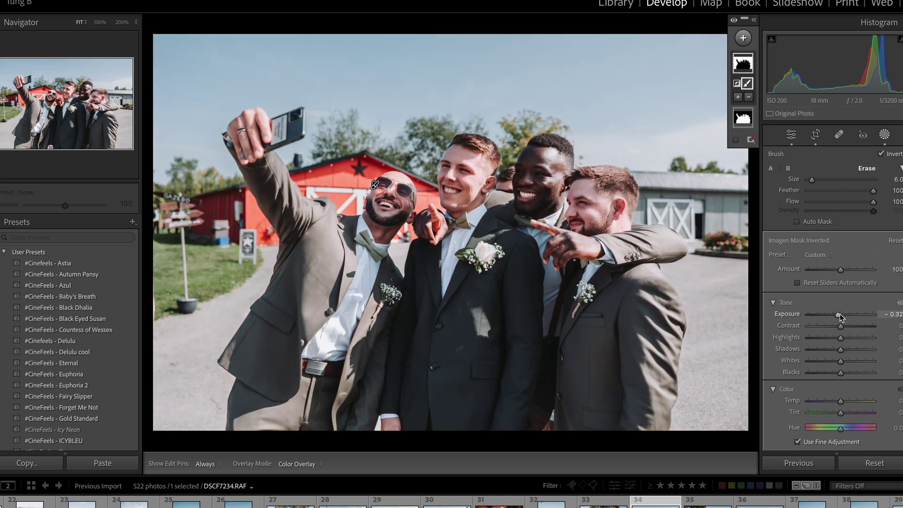
pyautogui.hotkey('shift', 'w')
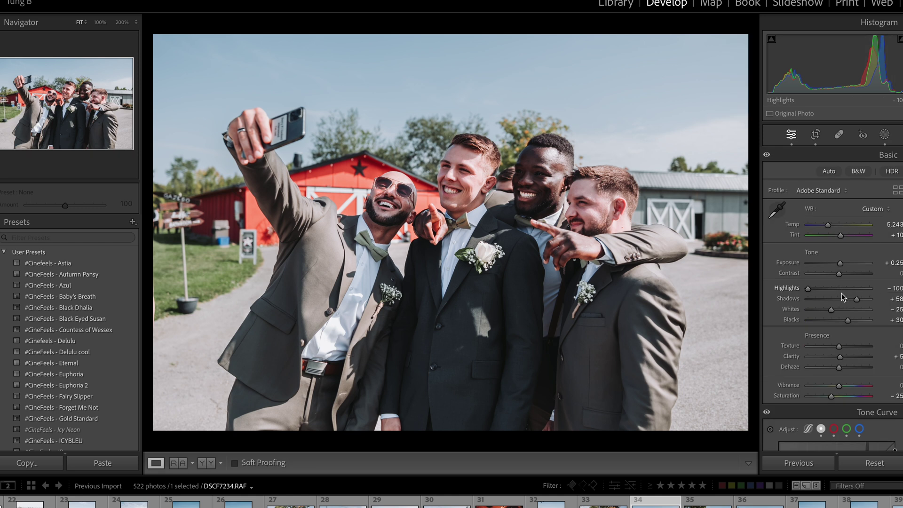
# Examine the faces in groomsmen selfie DSCF7234.RAF up close and return to the full view.
pyautogui.click(474, 161)
pyautogui.click(471, 198)
pyautogui.click(467, 231)
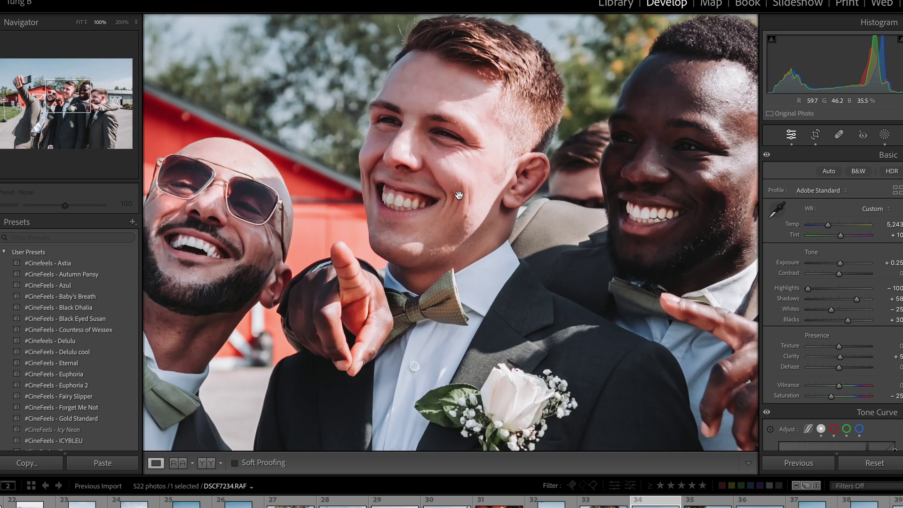
pyautogui.click(454, 199)
pyautogui.click(560, 201)
pyautogui.click(518, 196)
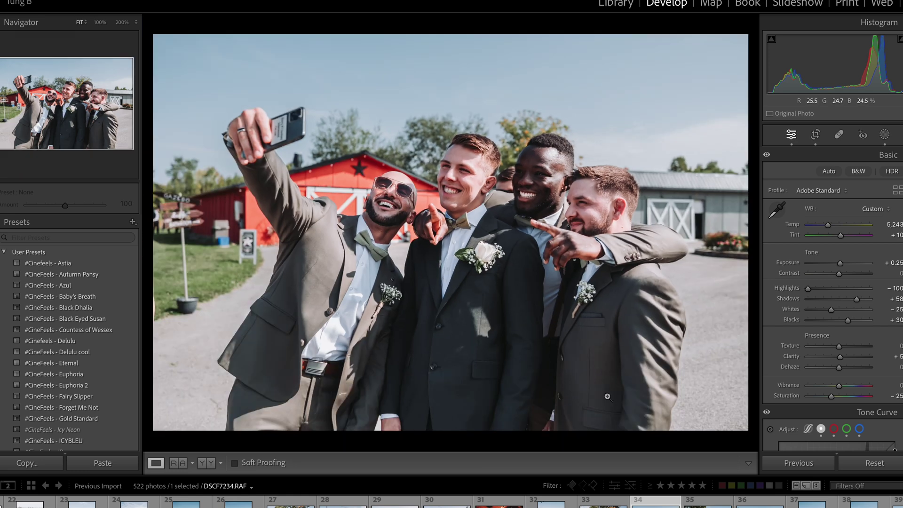
# Set the exposure of the photo of two suited men in front of the tree, DSCF7587.RAF, to +0.45.
pyautogui.press('Right')
pyautogui.press('Right')
pyautogui.press('Right')
pyautogui.press('Right')
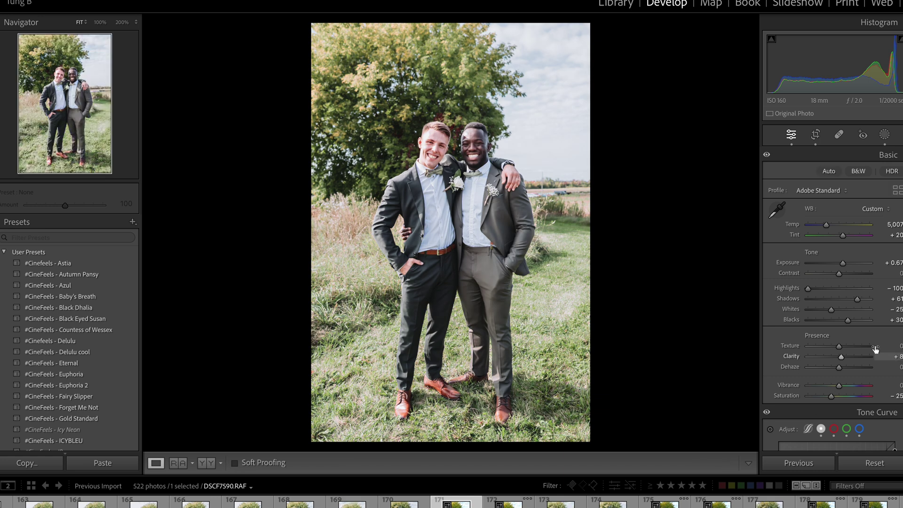
pyautogui.moveTo(843, 263); pyautogui.dragTo(841, 262)
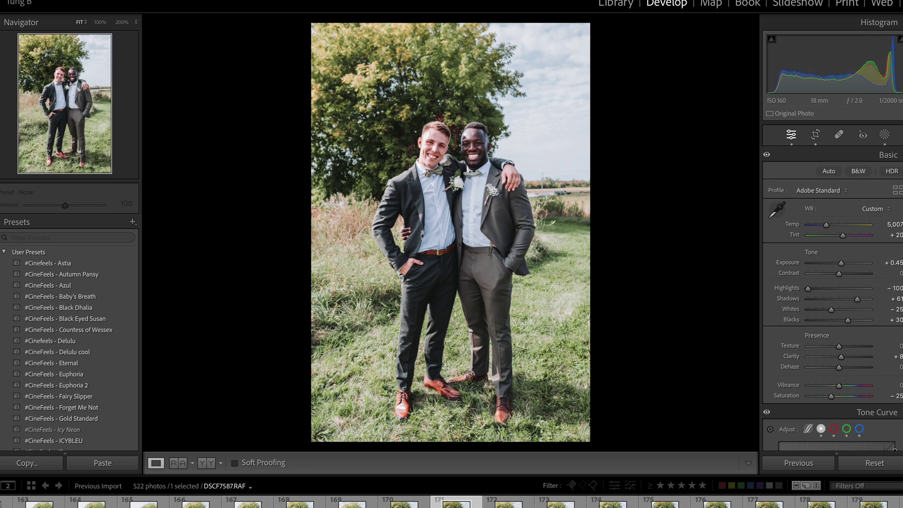
# Set the exposure of the bride and bridesmaids photo DSCF7650.RAF to +0.25.
pyautogui.scroll(-3, 451, 502)
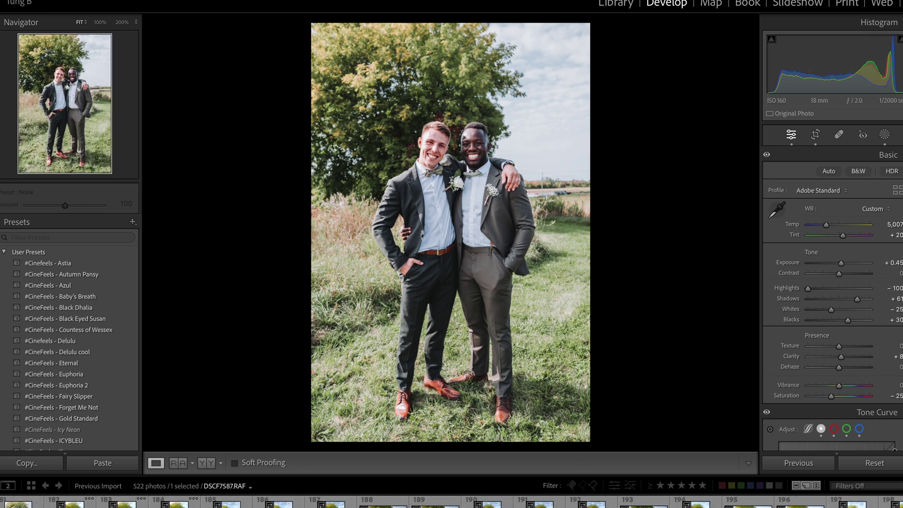
pyautogui.scroll(-3, 451, 502)
pyautogui.click(344, 502)
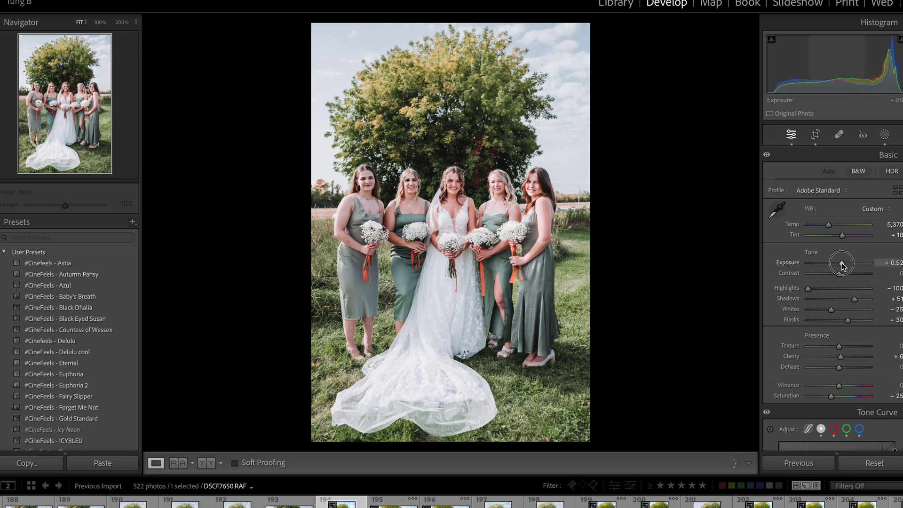
pyautogui.moveTo(842, 265); pyautogui.dragTo(835, 265)
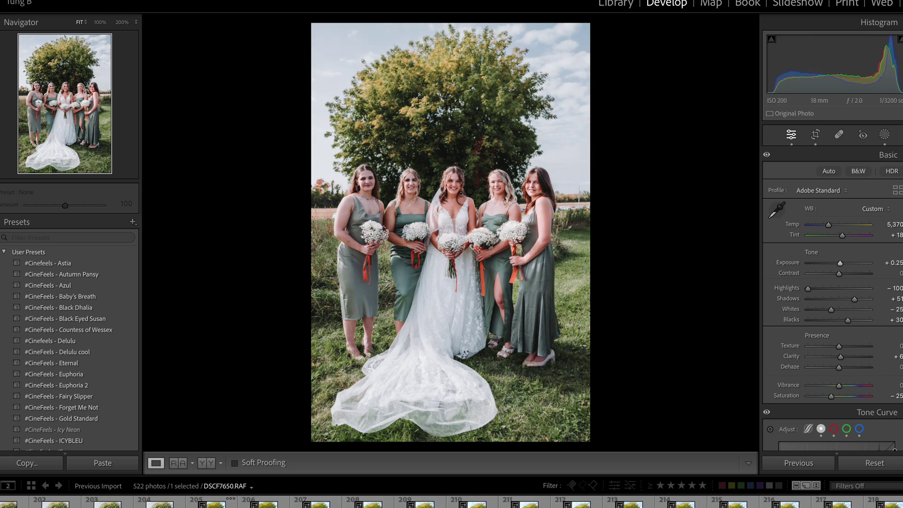
# View the couple portrait DSCF7884.RAF, the bride's embrace photo DSCF7959.RAF and the first reception photo with the cheering men.
pyautogui.scroll(3, 451, 502)
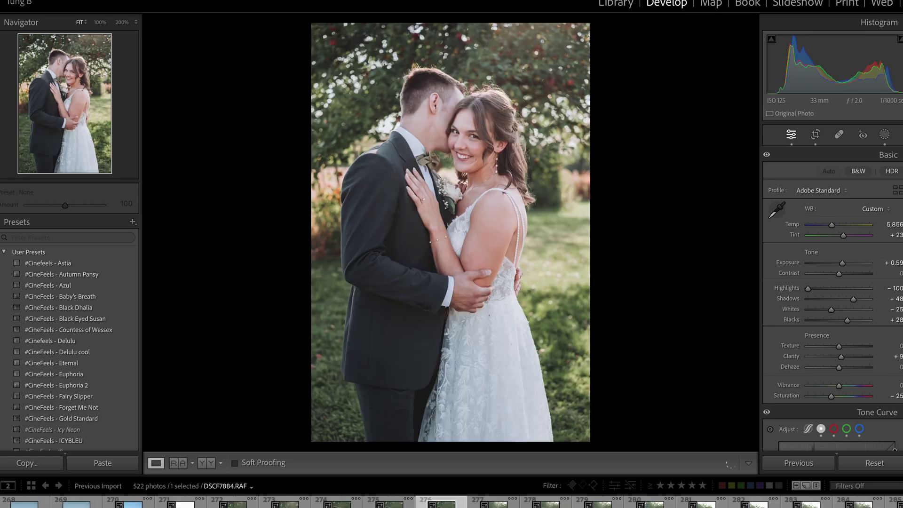
pyautogui.scroll(-6, 451, 501)
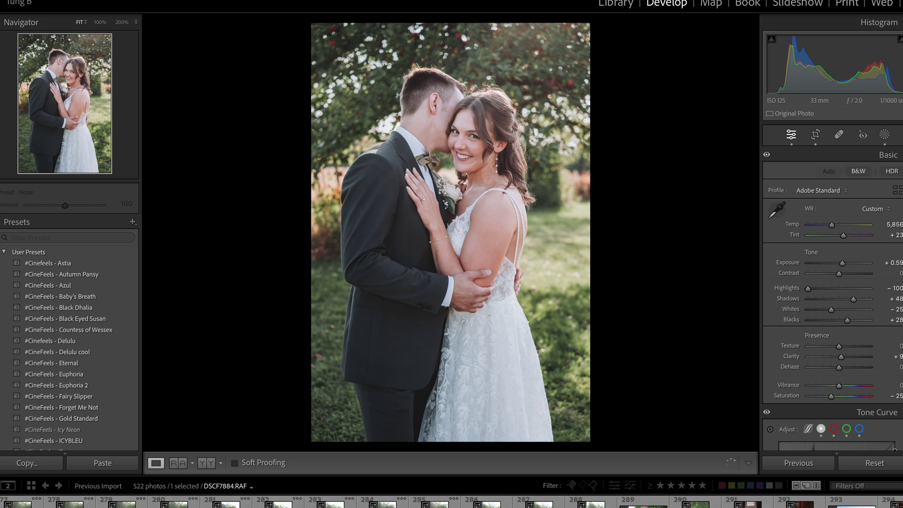
pyautogui.scroll(-8, 452, 502)
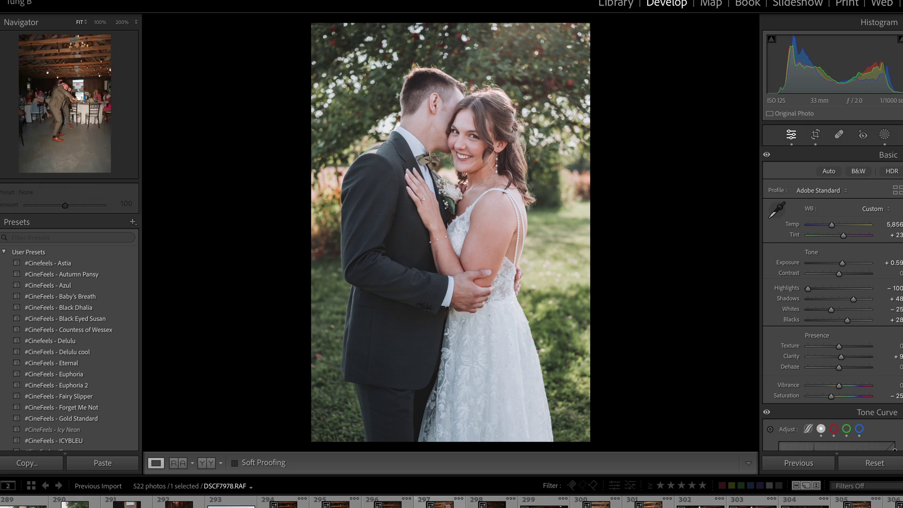
pyautogui.click(230, 502)
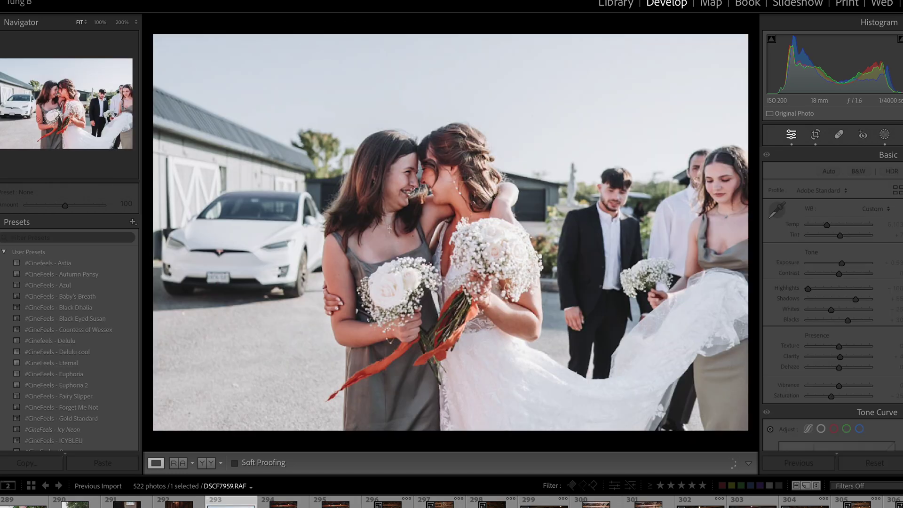
pyautogui.click(282, 502)
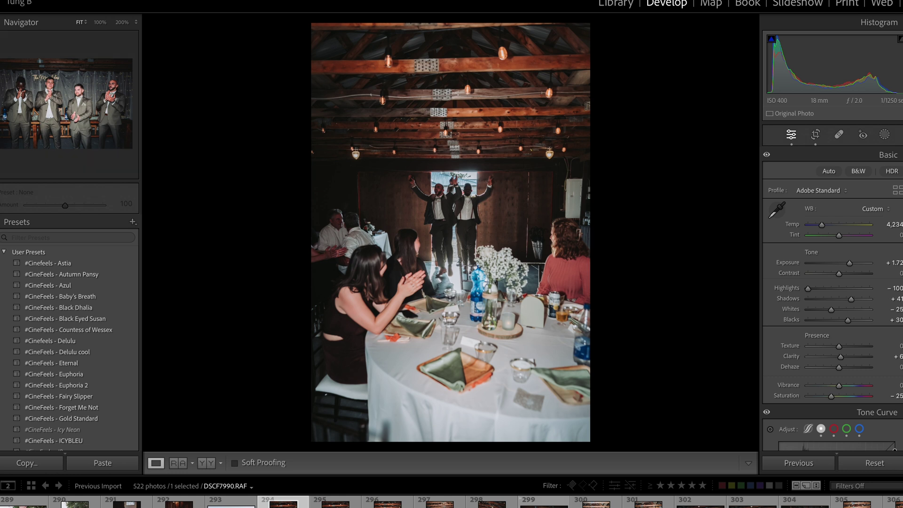
# Compare reception photo DSCF7974.RAF with its unedited version.
pyautogui.click(335, 502)
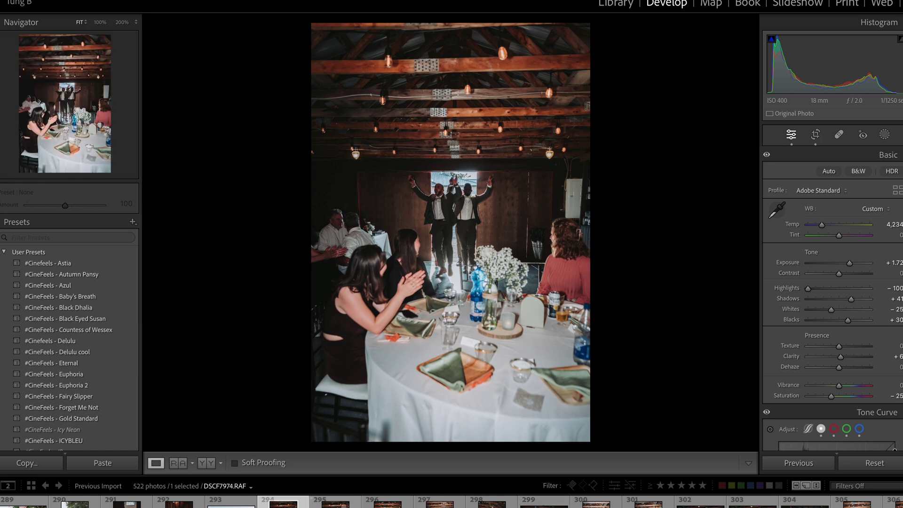
pyautogui.press('\\')
pyautogui.press('\\')
pyautogui.press('\\')
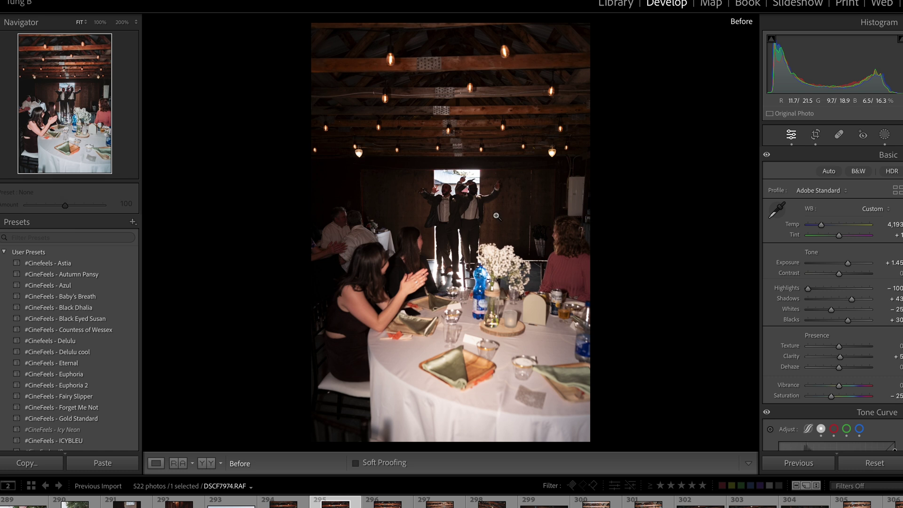
pyautogui.click(476, 216)
pyautogui.press('\\')
pyautogui.click(427, 229)
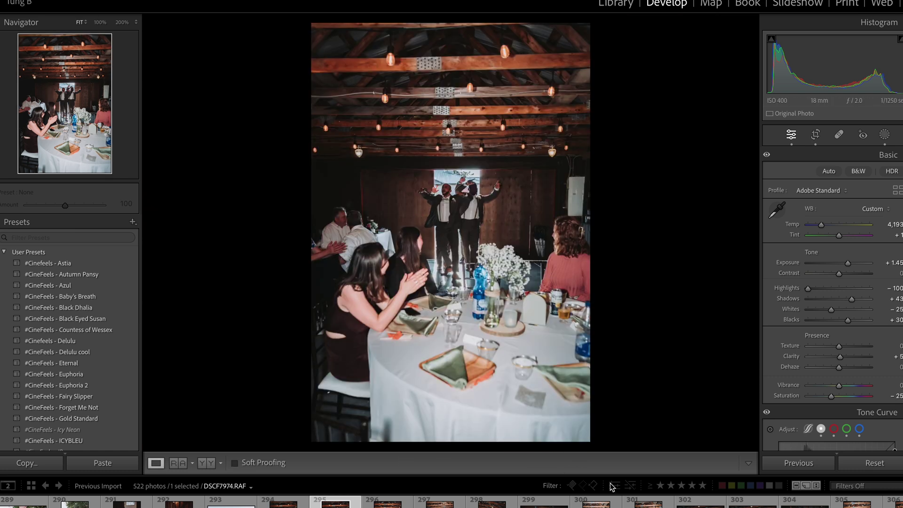
# Inspect the crop and straightening of sunlit couple photo DSCF8076.RAF and compare it with its unedited version.
pyautogui.click(649, 502)
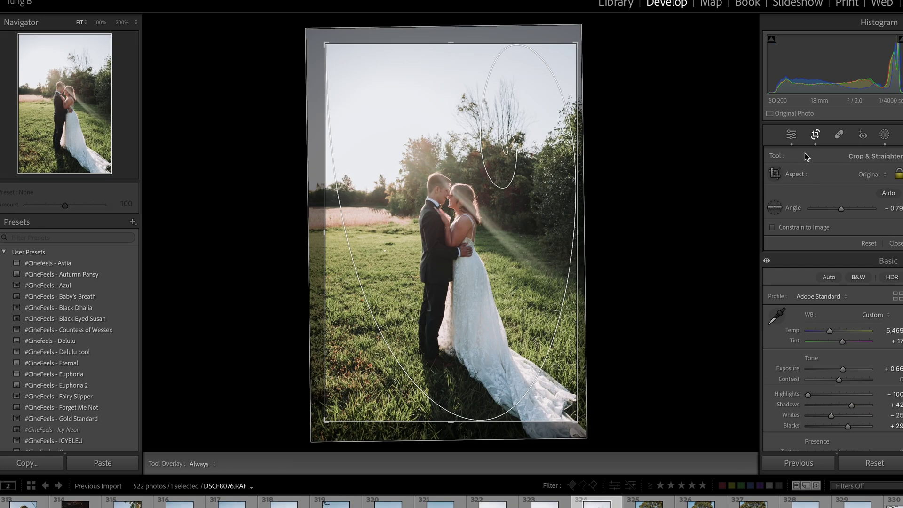
pyautogui.press('r')
pyautogui.press('\\')
pyautogui.press('\\')
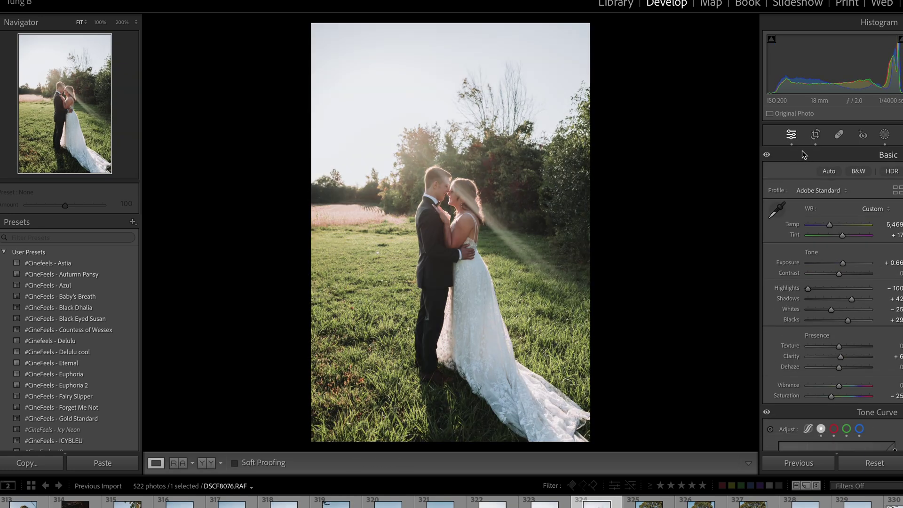
pyautogui.press('\\')
pyautogui.press('\\')
pyautogui.press('Left')
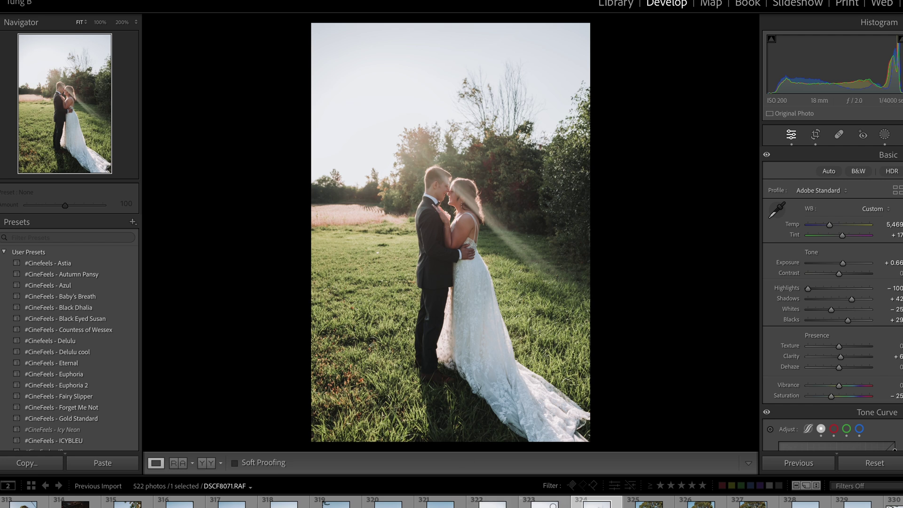
# Browse forward from the sunset couple portrait to the reception group photo of four men, DSCF8312.RAF.
pyautogui.press('Right')
pyautogui.press('Right')
pyautogui.press('Right')
pyautogui.press('Right')
pyautogui.press('Right')
pyautogui.press('Right')
pyautogui.press('Right')
pyautogui.press('Right')
pyautogui.press('Right')
pyautogui.press('Right')
pyautogui.press('Right')
pyautogui.press('Right')
pyautogui.press('Right')
pyautogui.press('Right')
pyautogui.press('Right')
pyautogui.press('Right')
pyautogui.press('Right')
pyautogui.press('Right')
pyautogui.press('Right')
pyautogui.press('Right')
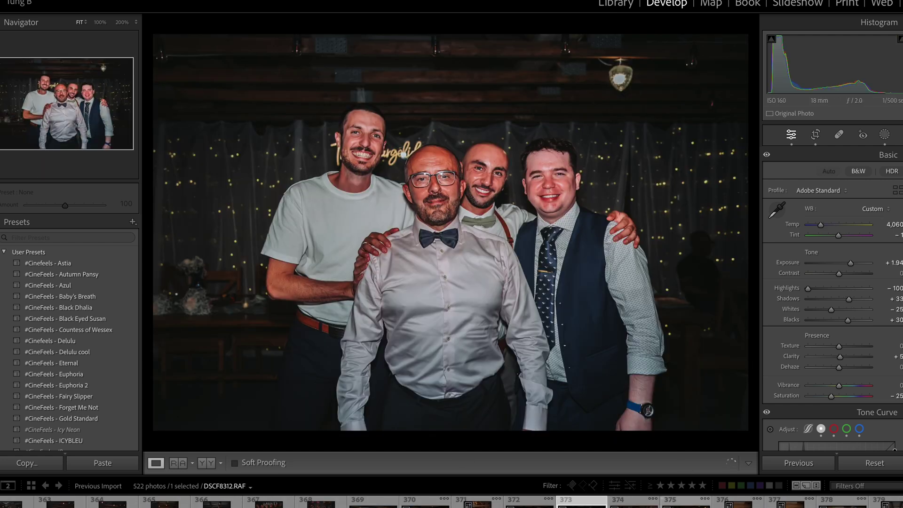
# Open the reception speech photo DSCF8323.RAF and check its exposure.
pyautogui.press('Right')
pyautogui.press('Right')
pyautogui.press('Right')
pyautogui.press('Right')
pyautogui.press('Right')
pyautogui.press('Right')
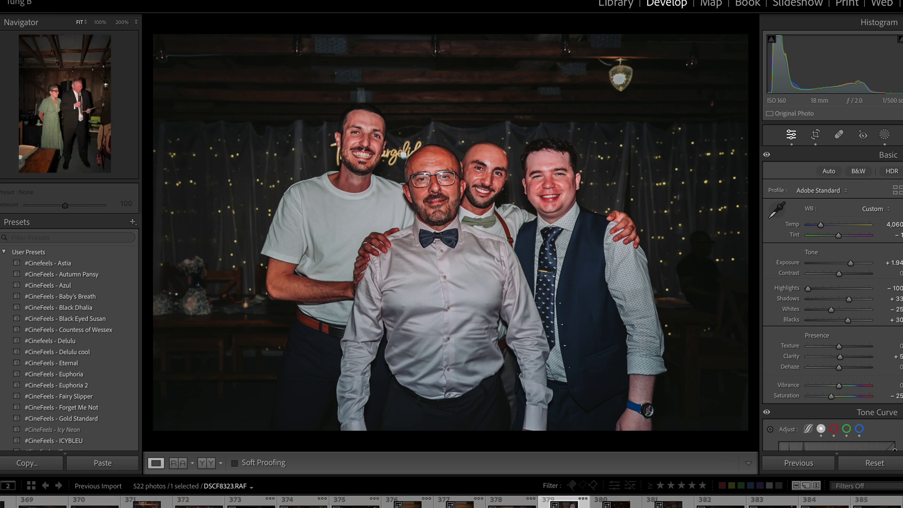
pyautogui.press('Right')
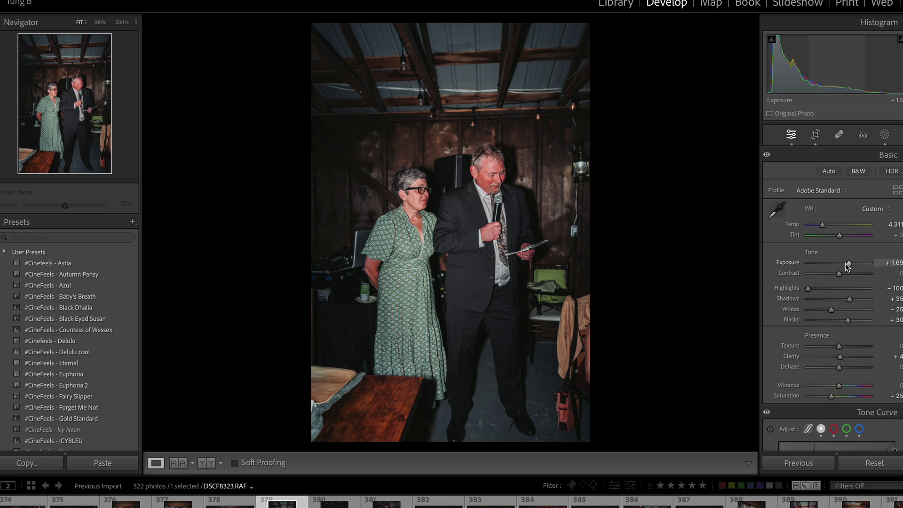
# View the slow-dance photos of the man in the grey suit and the woman in blue, through DSCF8518.RAF.
pyautogui.scroll(-5, 451, 502)
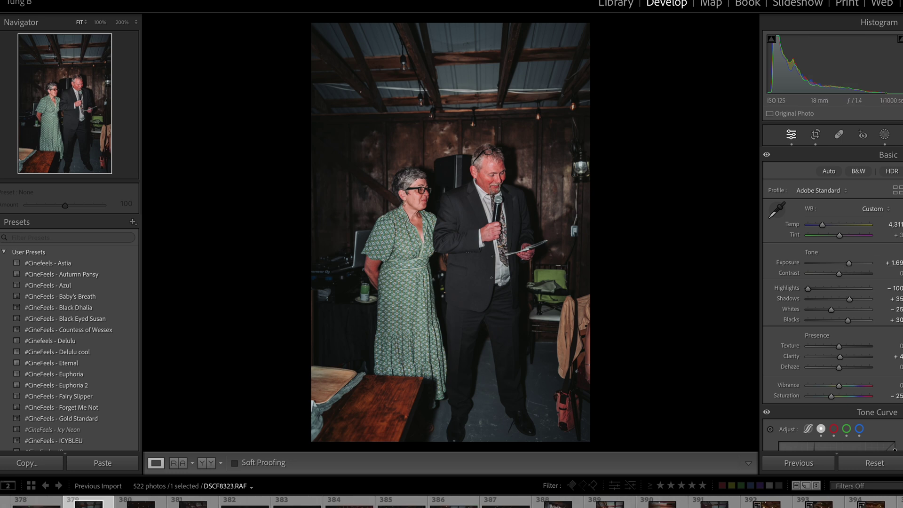
pyautogui.scroll(-5, 451, 501)
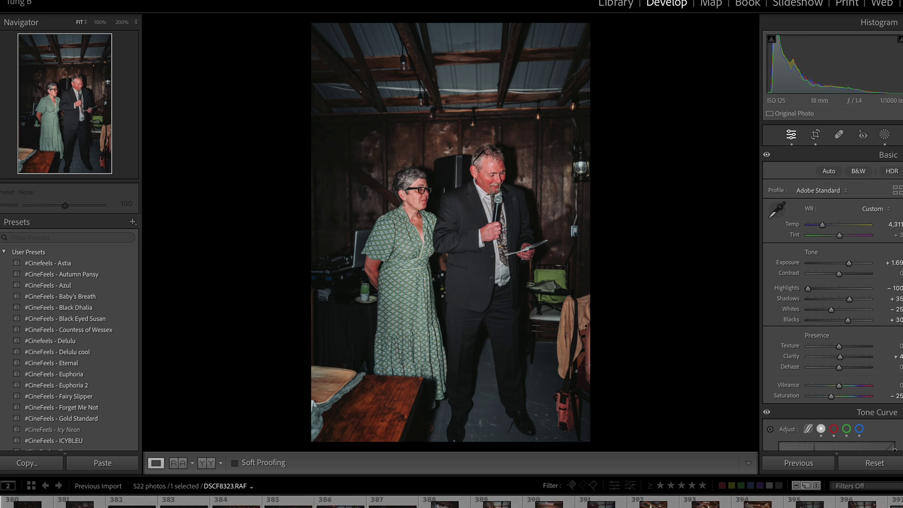
pyautogui.click(500, 503)
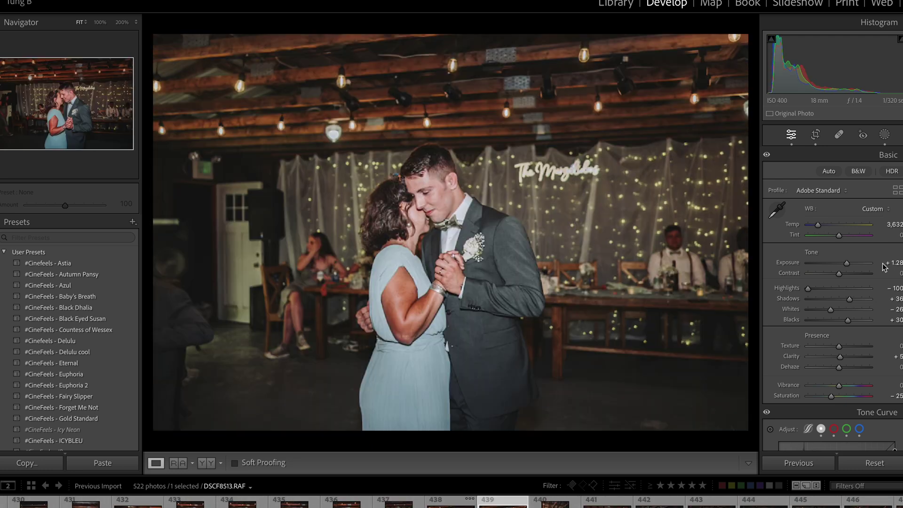
pyautogui.press('Right')
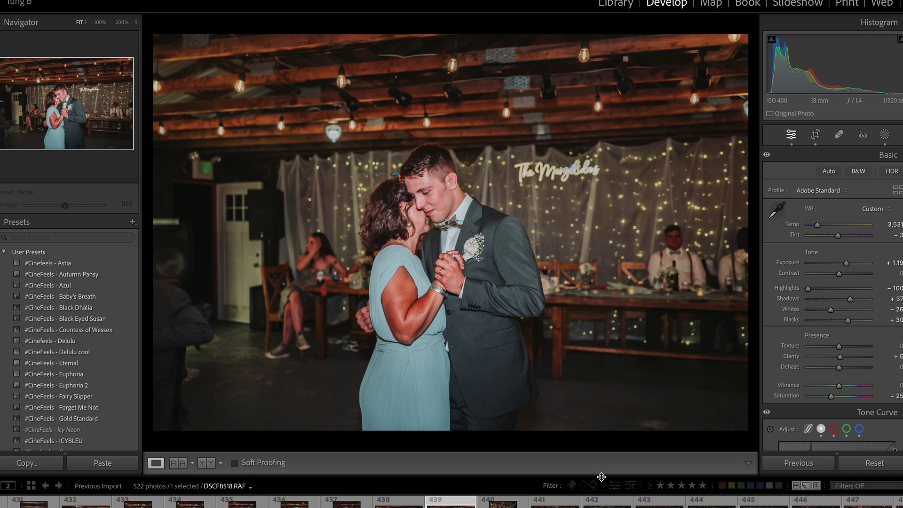
# Browse on to the dark dance floor photo DSCF8590.RAF and compare it with its unedited version.
pyautogui.press('Right')
pyautogui.press('Right')
pyautogui.press('Right')
pyautogui.press('Right')
pyautogui.press('Right')
pyautogui.press('Right')
pyautogui.press('Right')
pyautogui.press('Right')
pyautogui.press('Right')
pyautogui.press('Right')
pyautogui.press('Right')
pyautogui.press('Right')
pyautogui.press('Right')
pyautogui.press('Right')
pyautogui.press('Right')
pyautogui.press('Right')
pyautogui.press('Right')
pyautogui.press('Right')
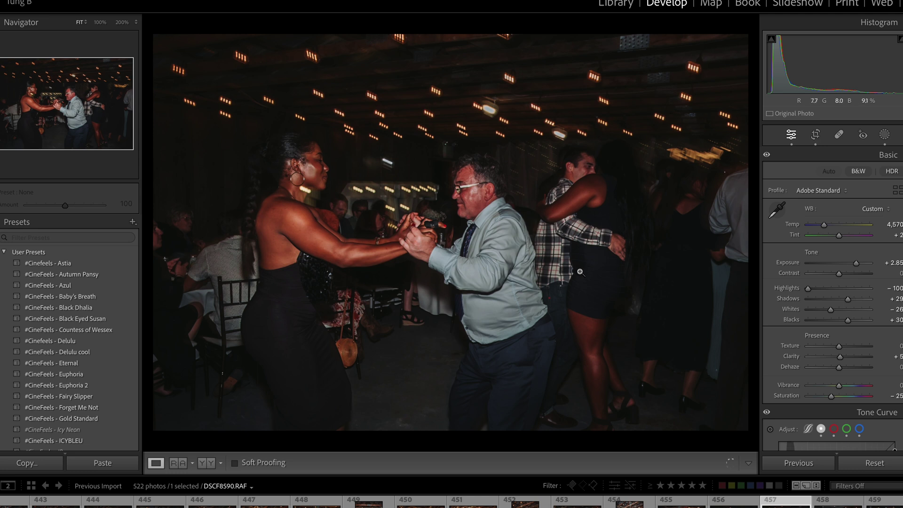
pyautogui.press('\\')
# Browse the flash dance floor photos up to DSCF8848.RAF with the man in the grey blazer.
pyautogui.press('Right')
pyautogui.press('Right')
pyautogui.press('Right')
pyautogui.press('Right')
pyautogui.press('Right')
pyautogui.press('Right')
pyautogui.press('Right')
pyautogui.press('Right')
pyautogui.press('Right')
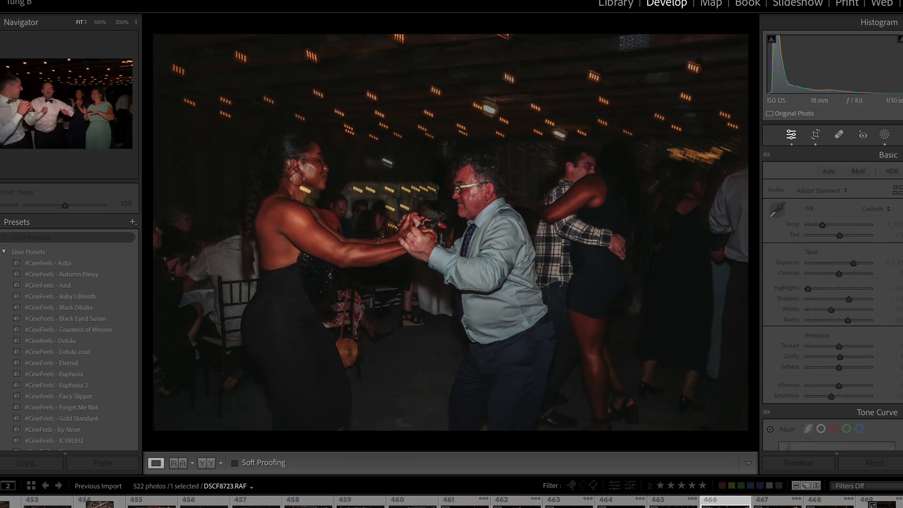
pyautogui.press('Right')
pyautogui.press('Right')
pyautogui.press('Right')
pyautogui.press('Right')
pyautogui.press('Right')
pyautogui.press('Right')
pyautogui.press('Right')
pyautogui.press('Right')
pyautogui.press('Right')
pyautogui.press('Right')
pyautogui.press('Right')
pyautogui.press('Right')
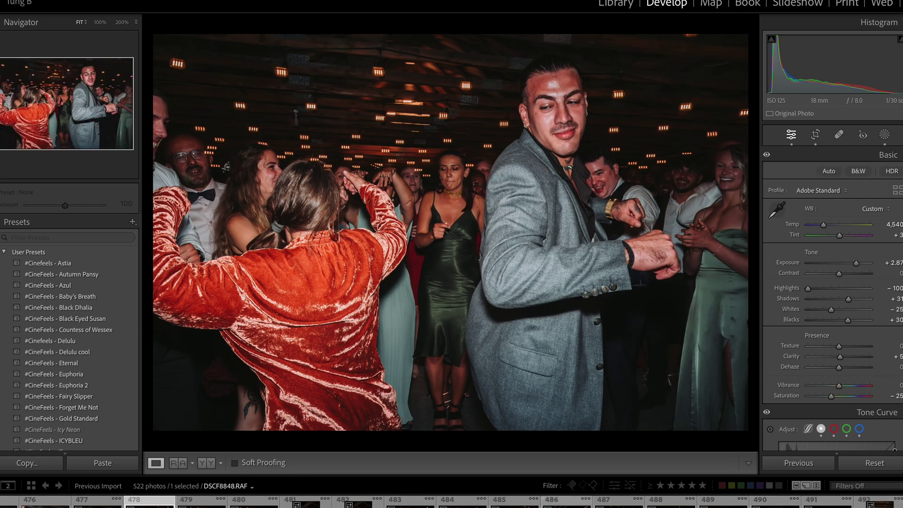
# Compare party photo DSCF8873.RAF, with the bride in heart-shaped sunglasses, with its unedited version.
pyautogui.click(567, 502)
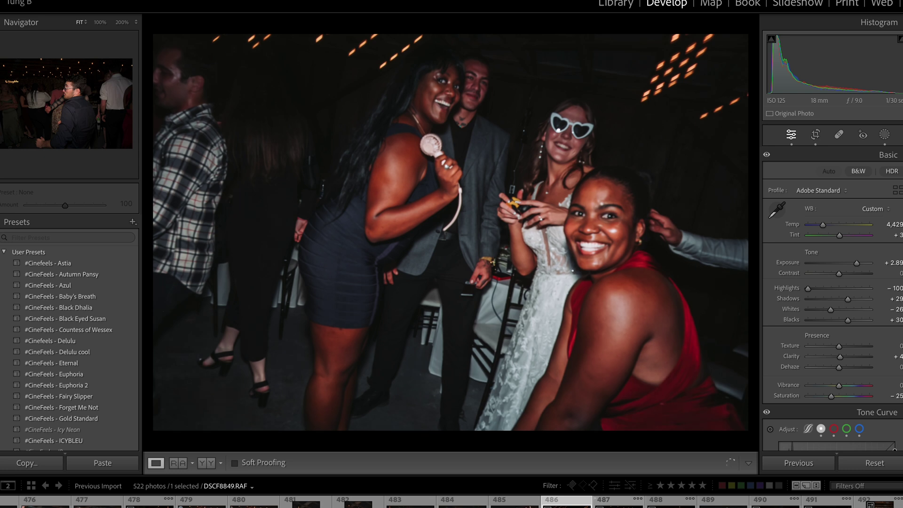
pyautogui.press('\\')
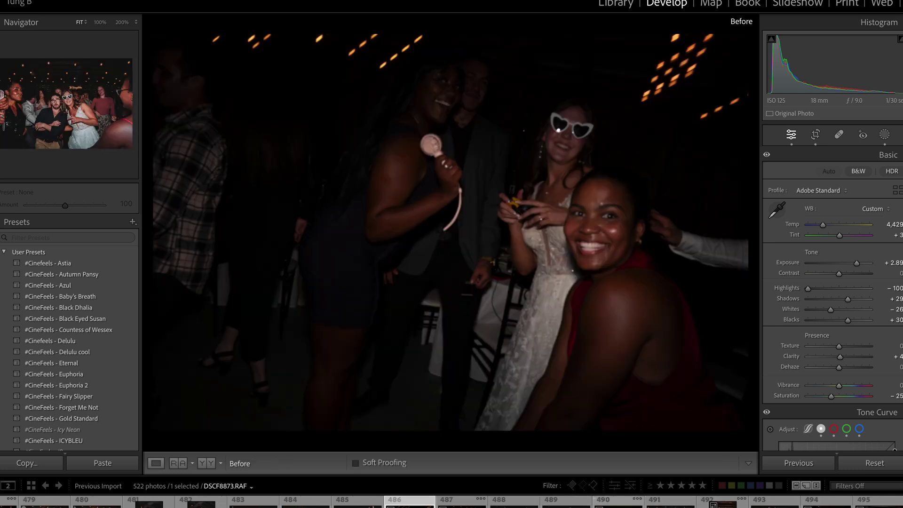
# View party photos DSCF8882.RAF and DSCF8889.RAF and browse on to the dance floor photo DSCF8958.RAF.
pyautogui.click(773, 504)
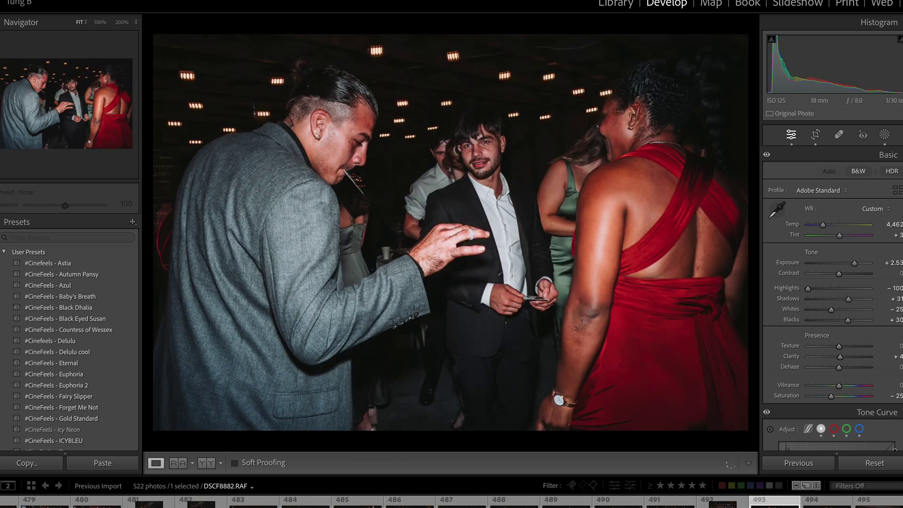
pyautogui.press('Right')
pyautogui.press('Right')
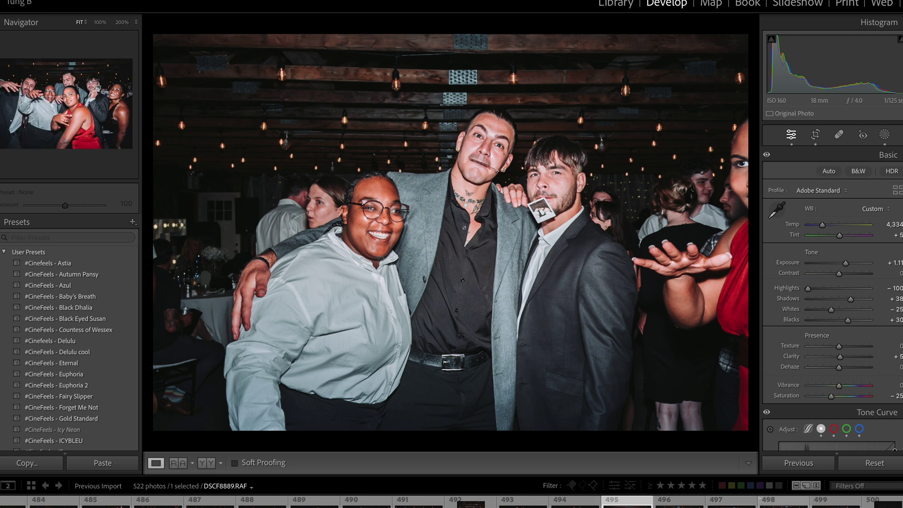
pyautogui.press('Right')
pyautogui.press('Right')
pyautogui.press('Right')
pyautogui.press('Right')
pyautogui.press('Right')
pyautogui.press('Right')
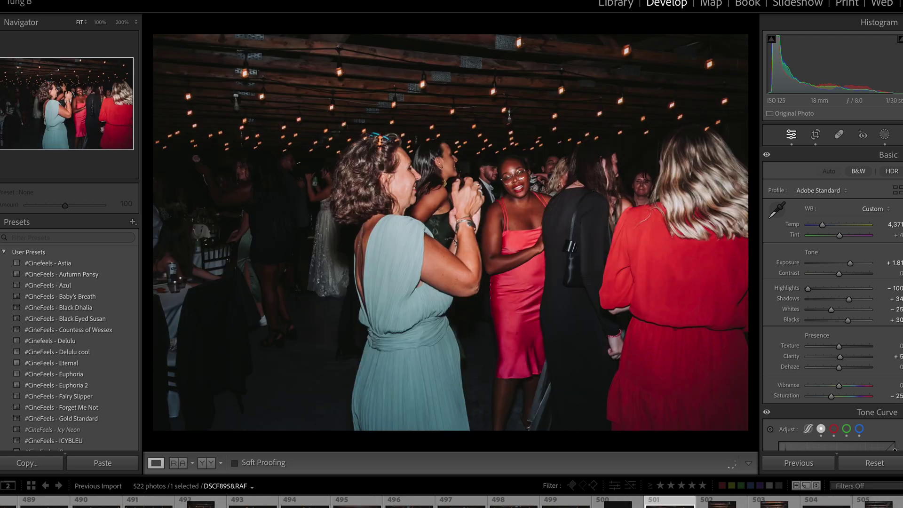
# Review the outdoor send-off photos near the end of the shoot, including DSCF9067.RAF in front of the red barn.
pyautogui.scroll(-5, 451, 502)
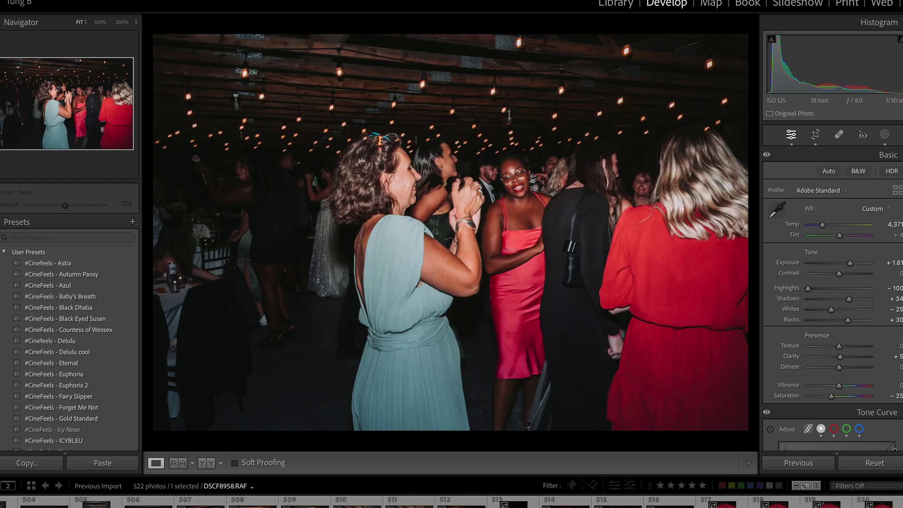
pyautogui.click(621, 502)
pyautogui.press('Right')
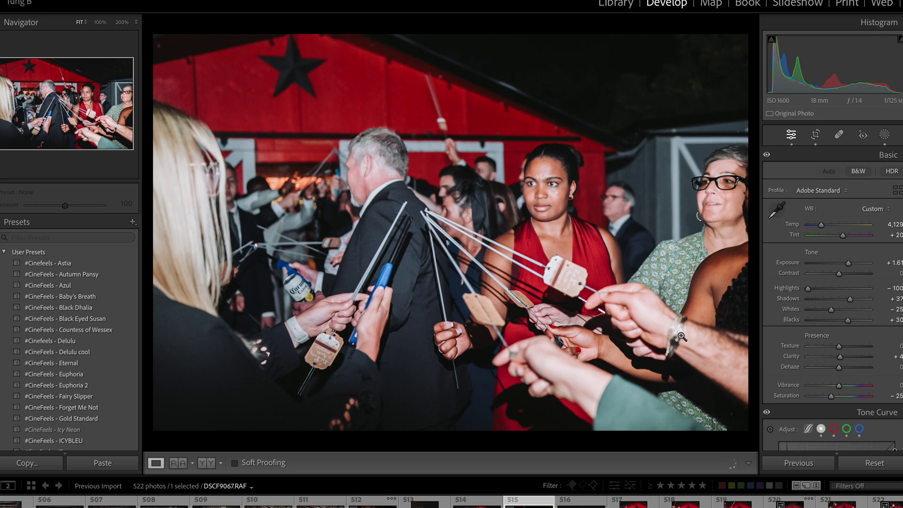
pyautogui.click(425, 503)
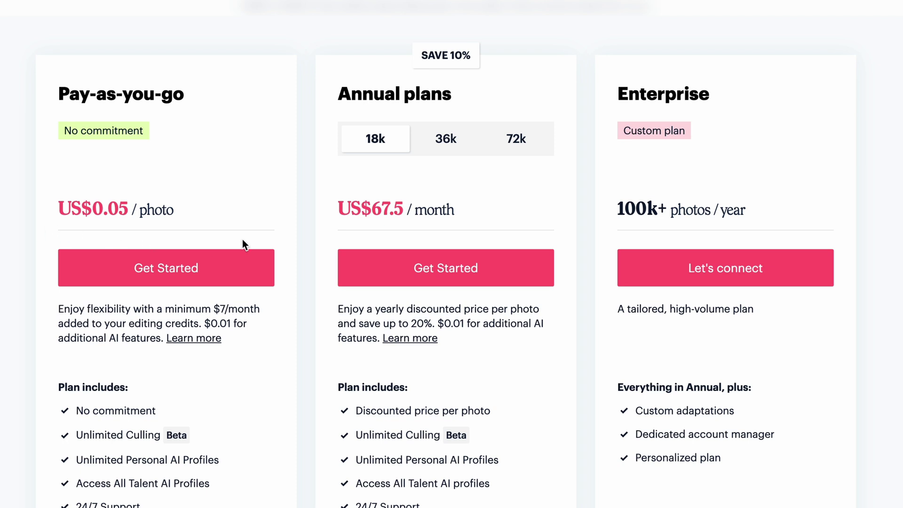
# Switch to the Imagen AI pricing page and examine what the Pay-as-you-go, Annual and Enterprise plans include.
pyautogui.scroll(-1, 315, 292)
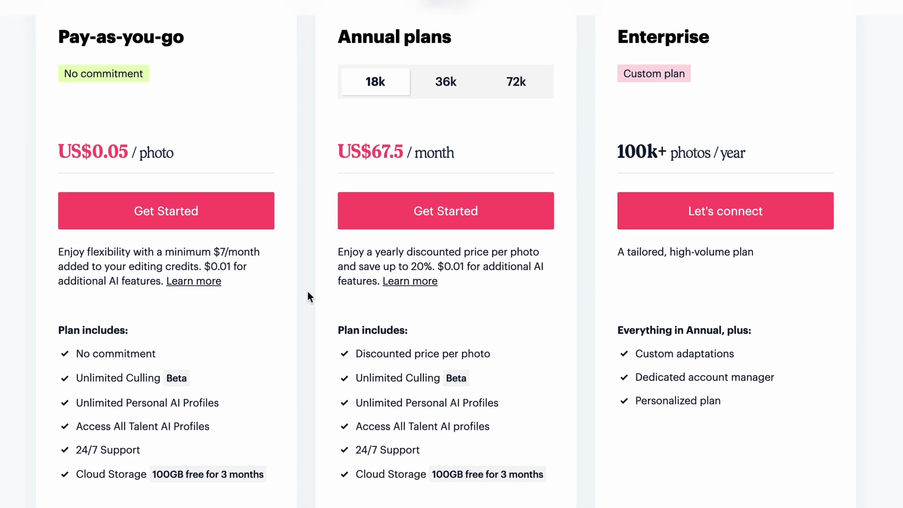